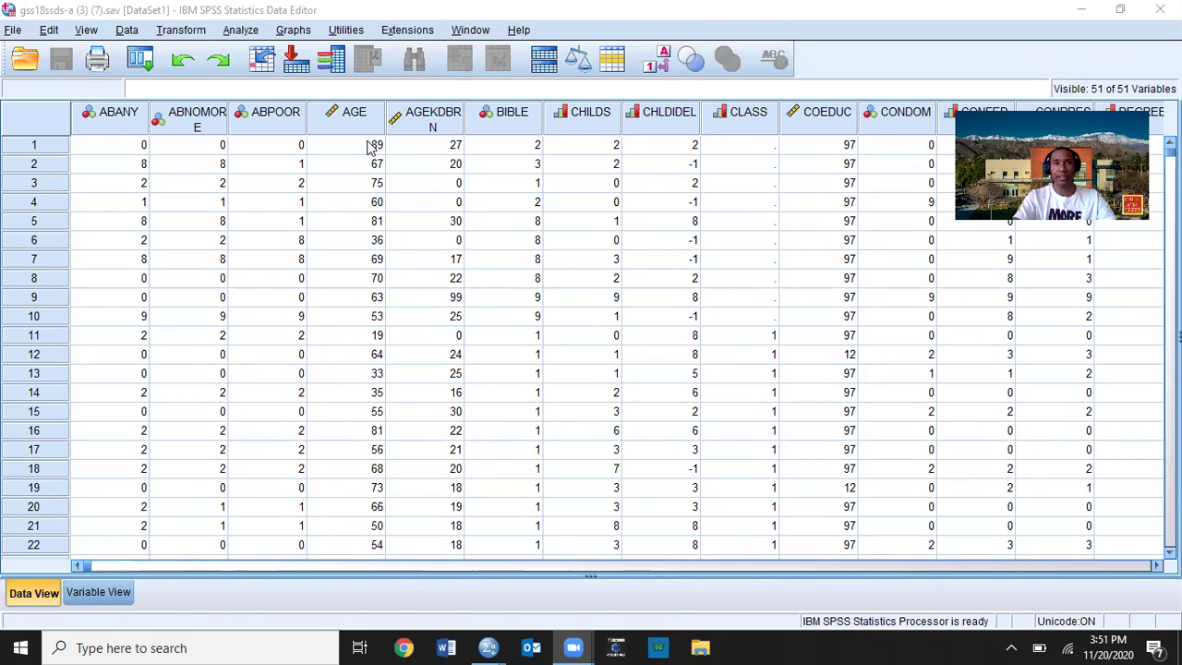
left_click(238, 3)
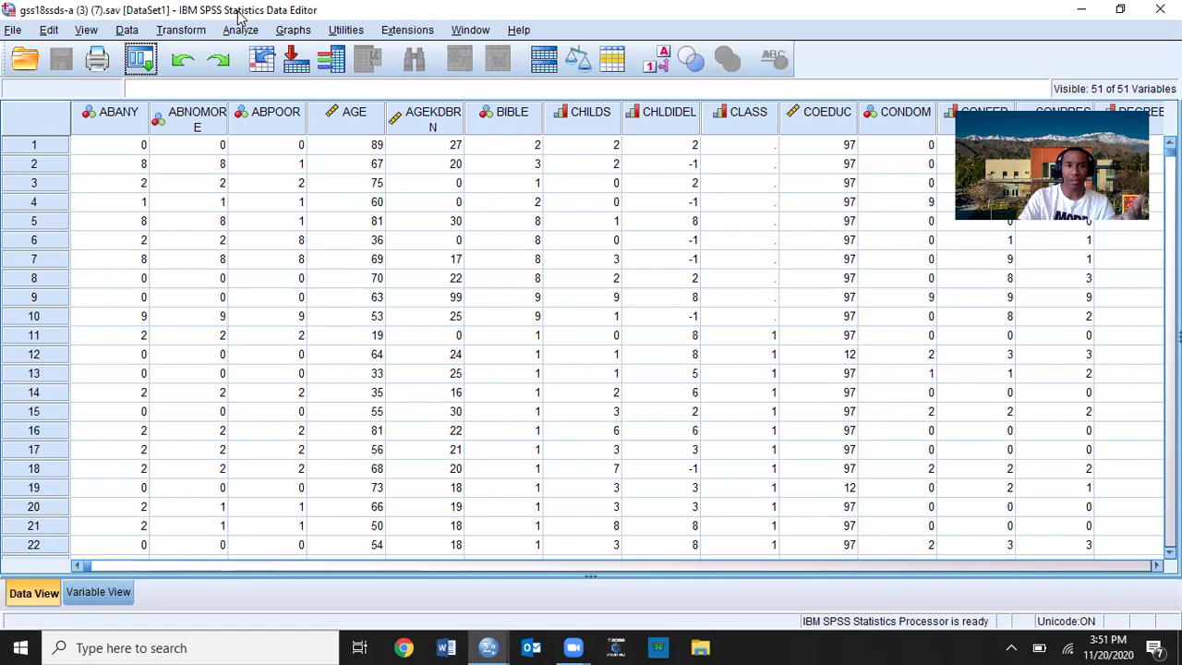
left_click(240, 29)
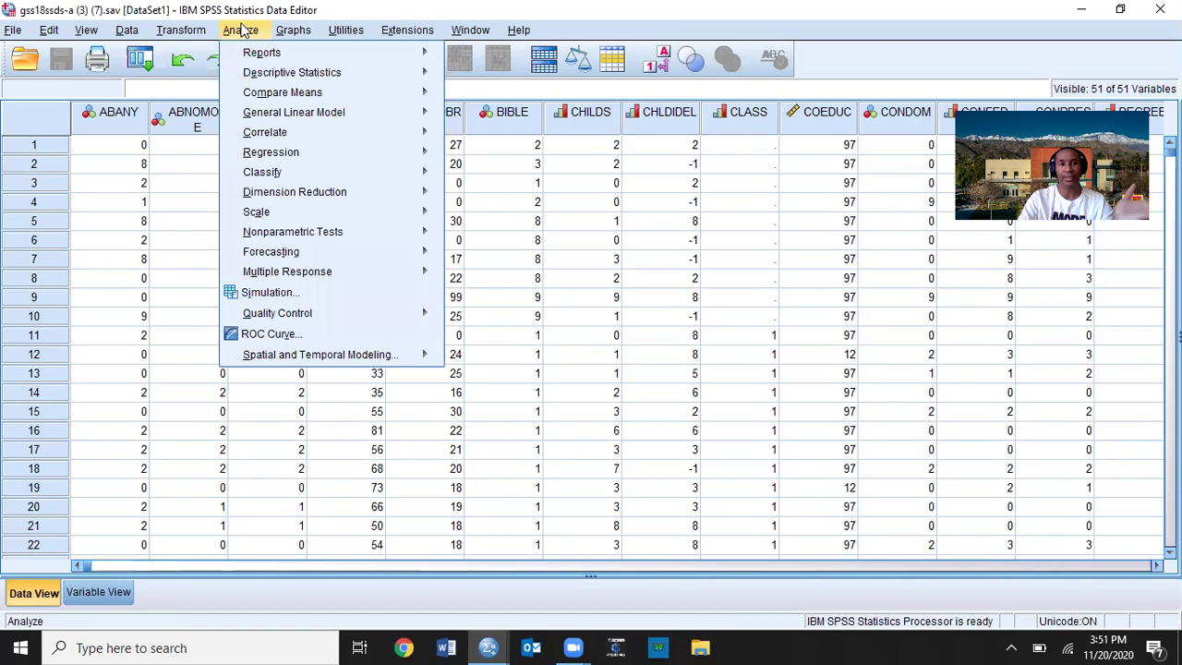
mouse_move(281, 72)
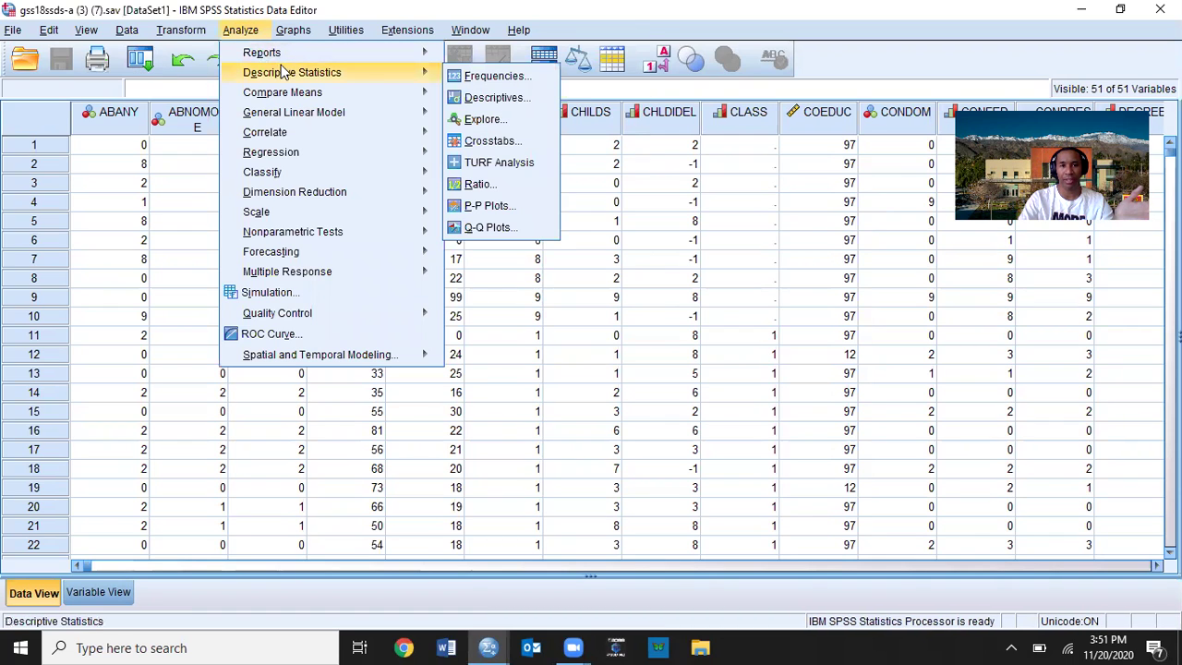
key("Down")
key("Up")
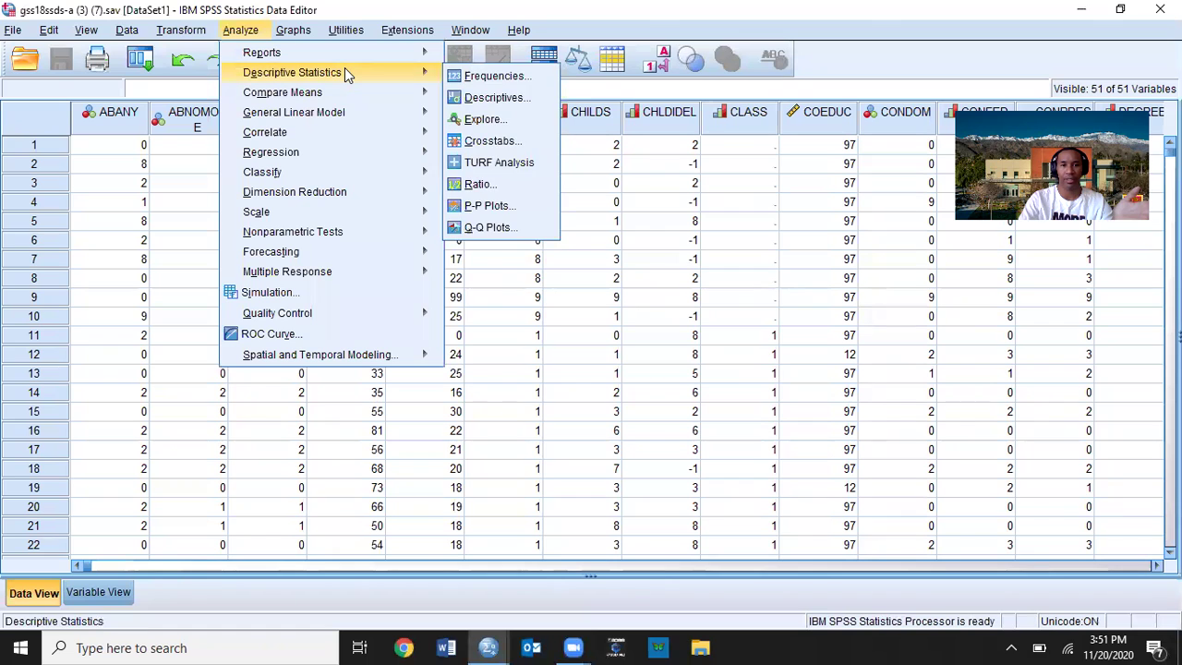
key("Right")
key("Return")
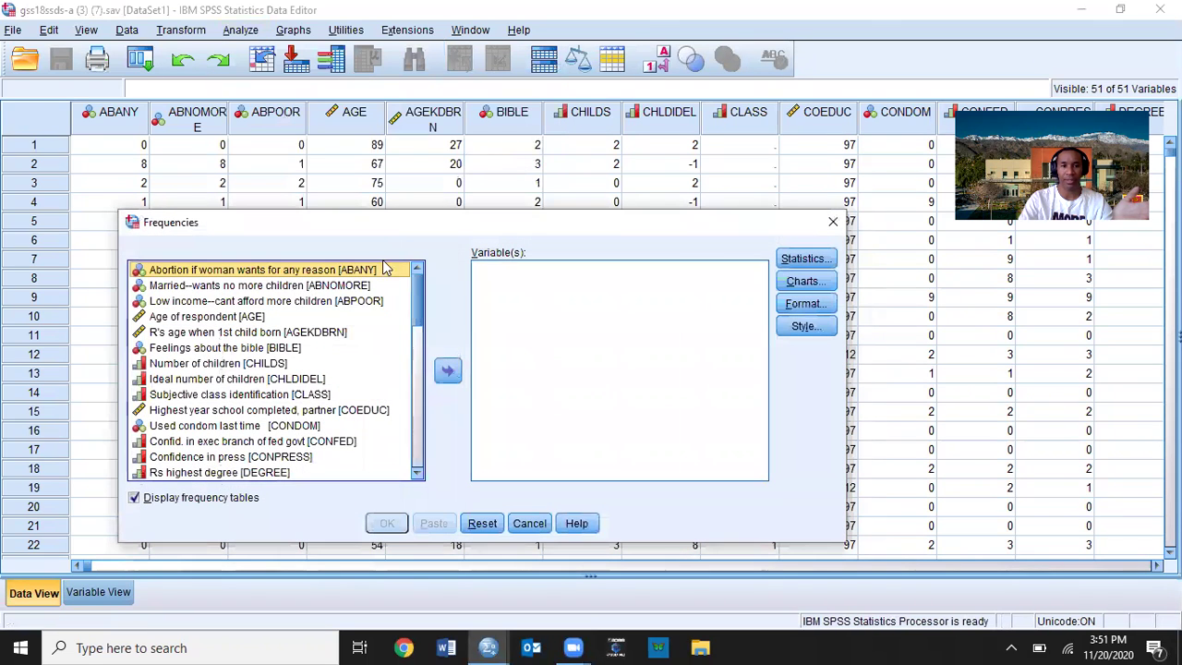
right_click(343, 363)
left_click(264, 383)
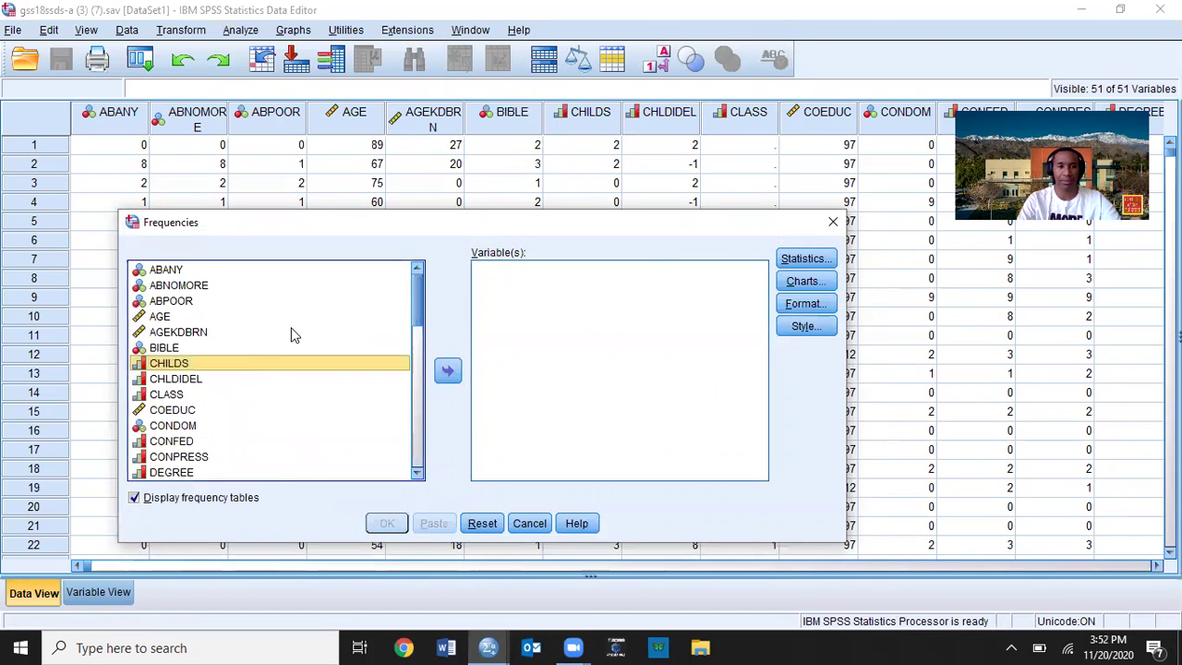
scroll(296, 329, "down", 1)
scroll(311, 329, "down", 2)
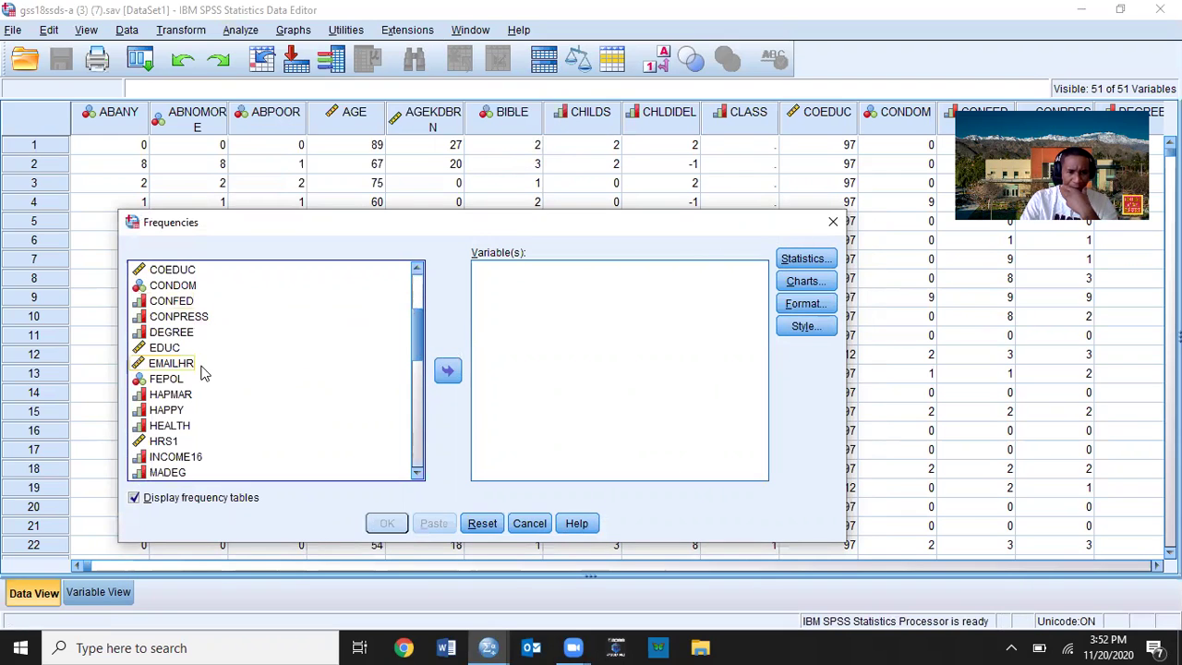
left_click(277, 333)
left_click(447, 370)
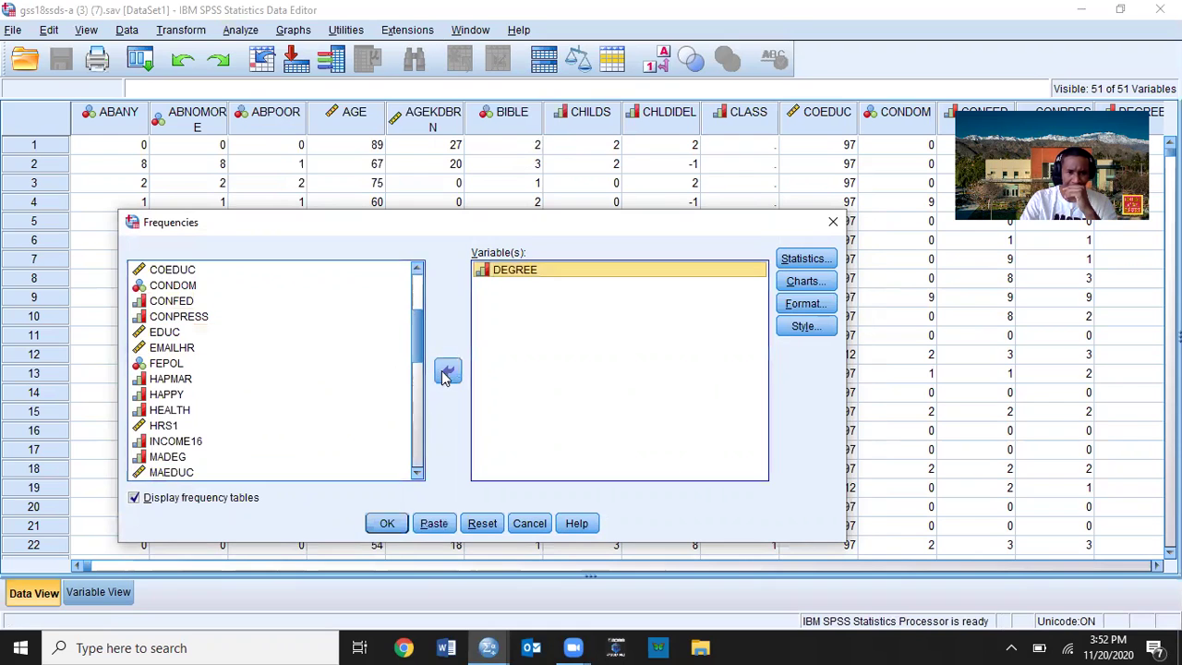
scroll(304, 361, "down", 6)
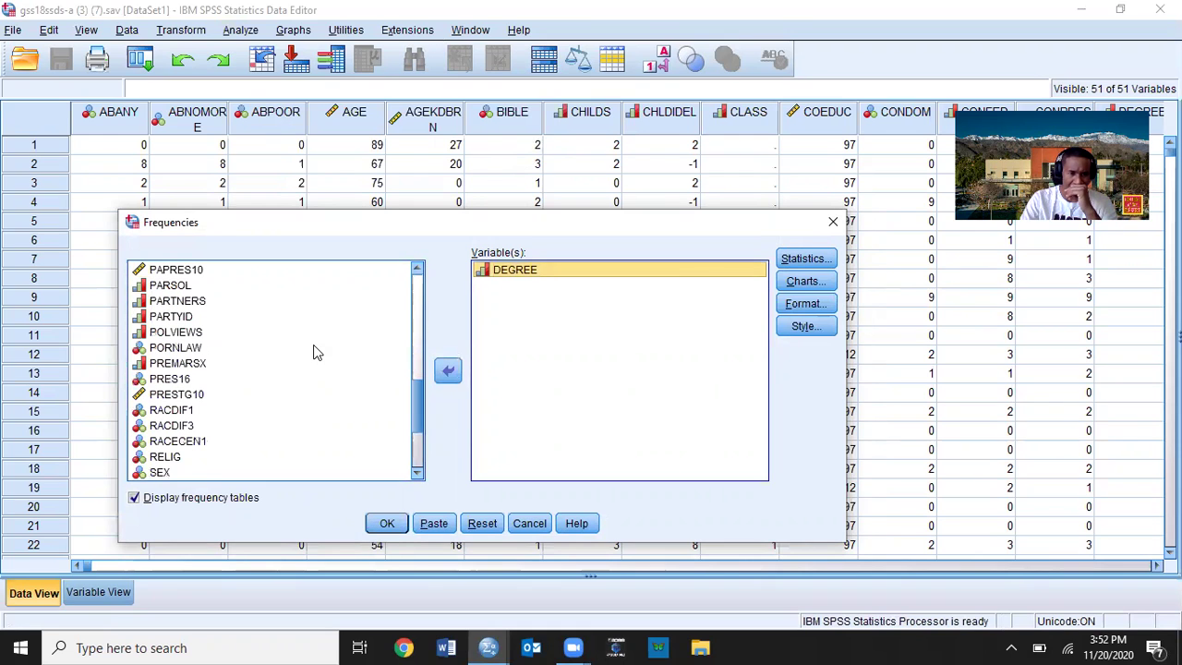
left_click(191, 382)
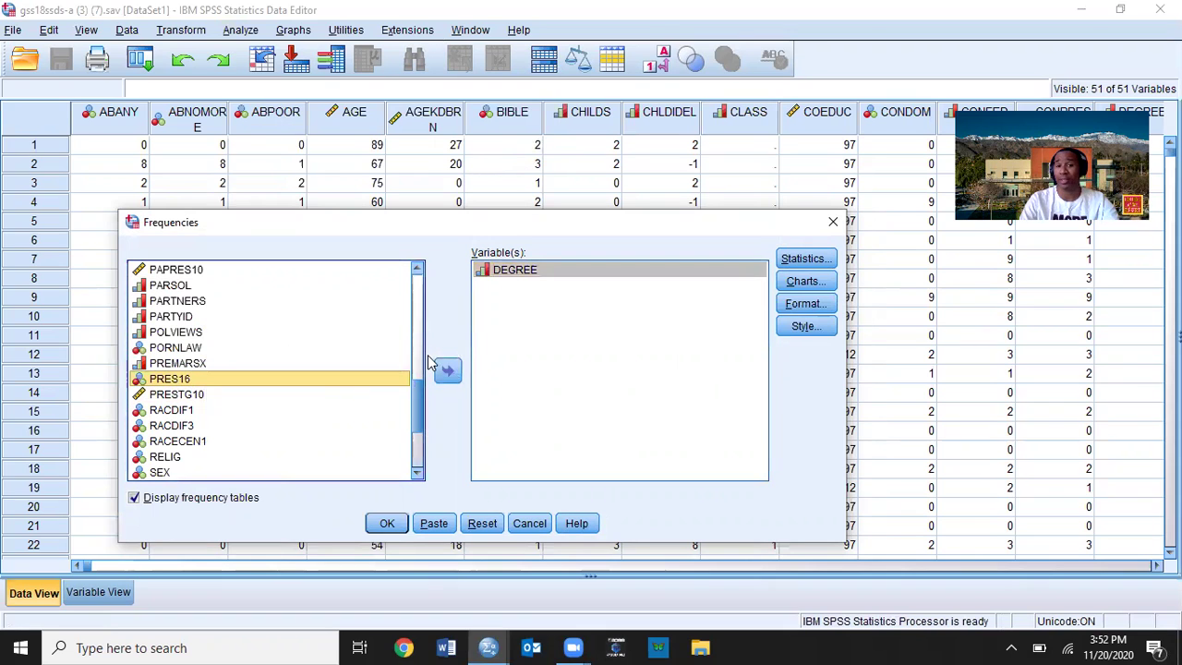
left_click(444, 367)
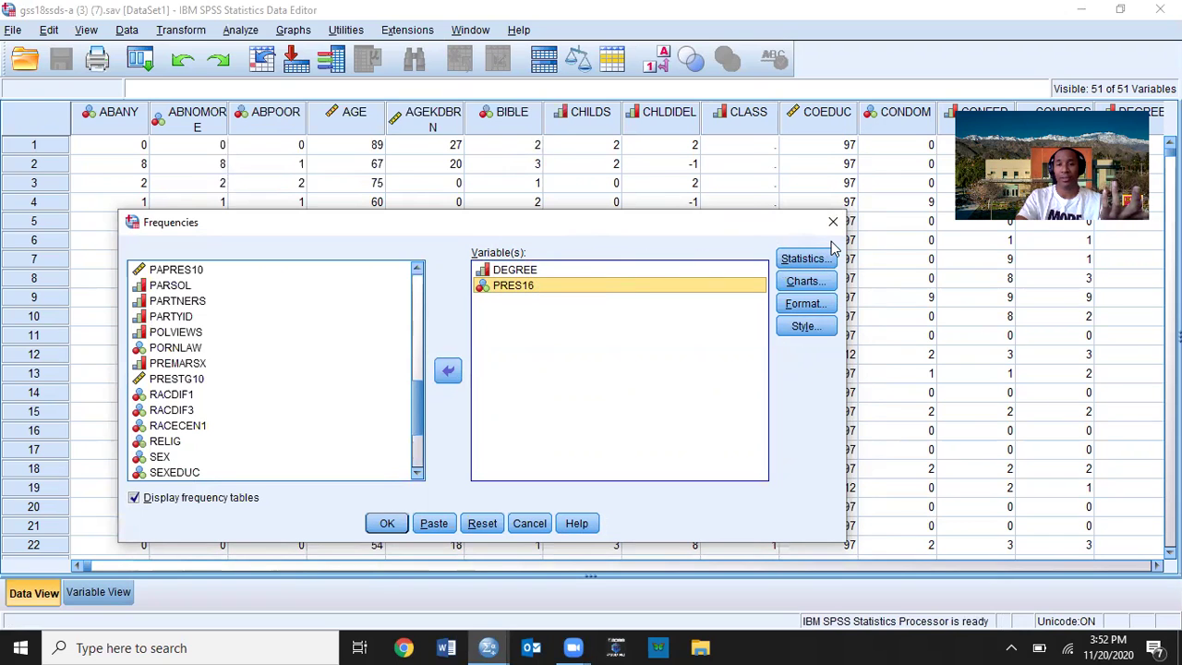
left_click(486, 287)
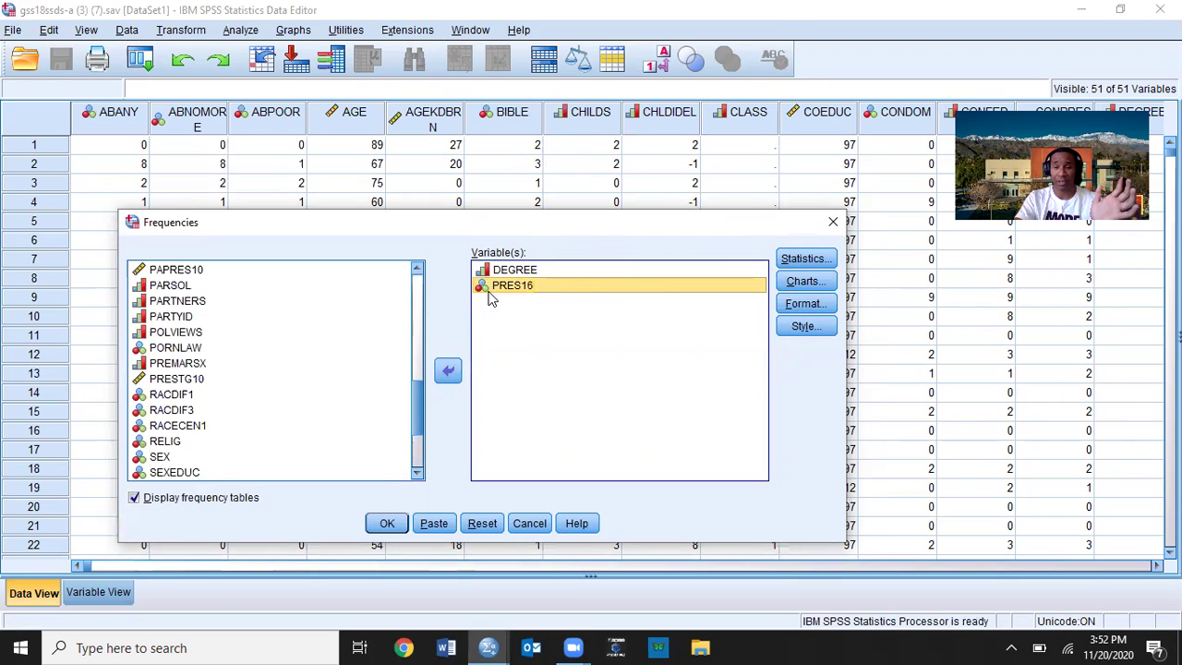
left_click(833, 221)
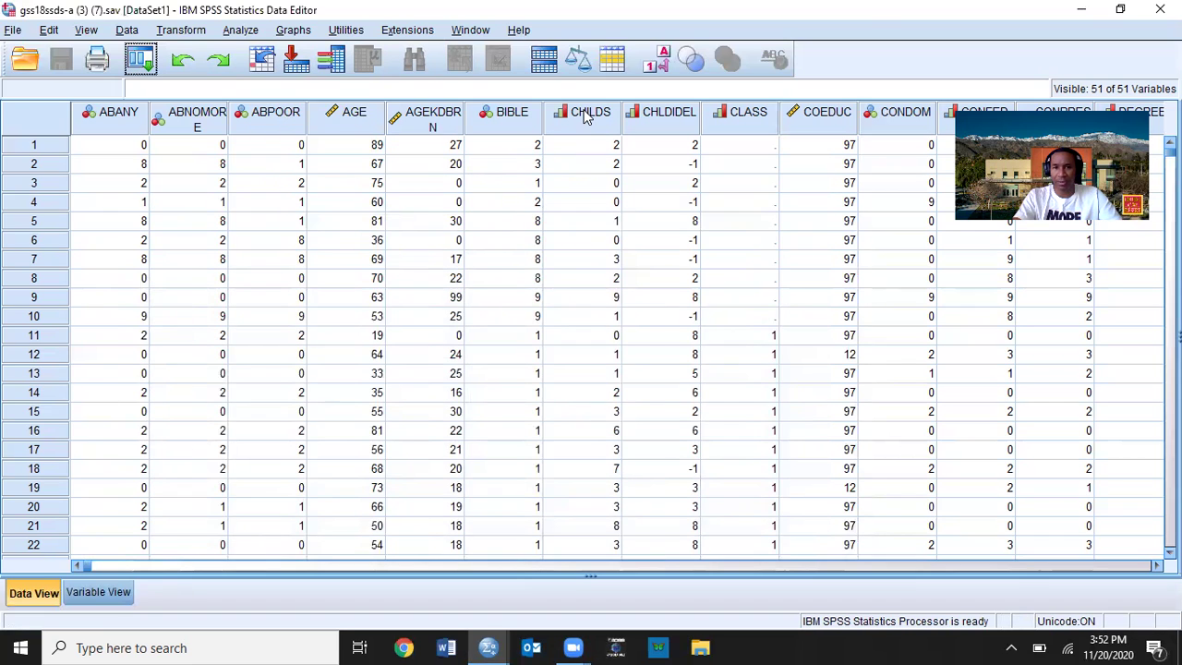
Step: Start a Frequencies analysis and show its source variable list by variable names instead of labels
mouse_move(587, 116)
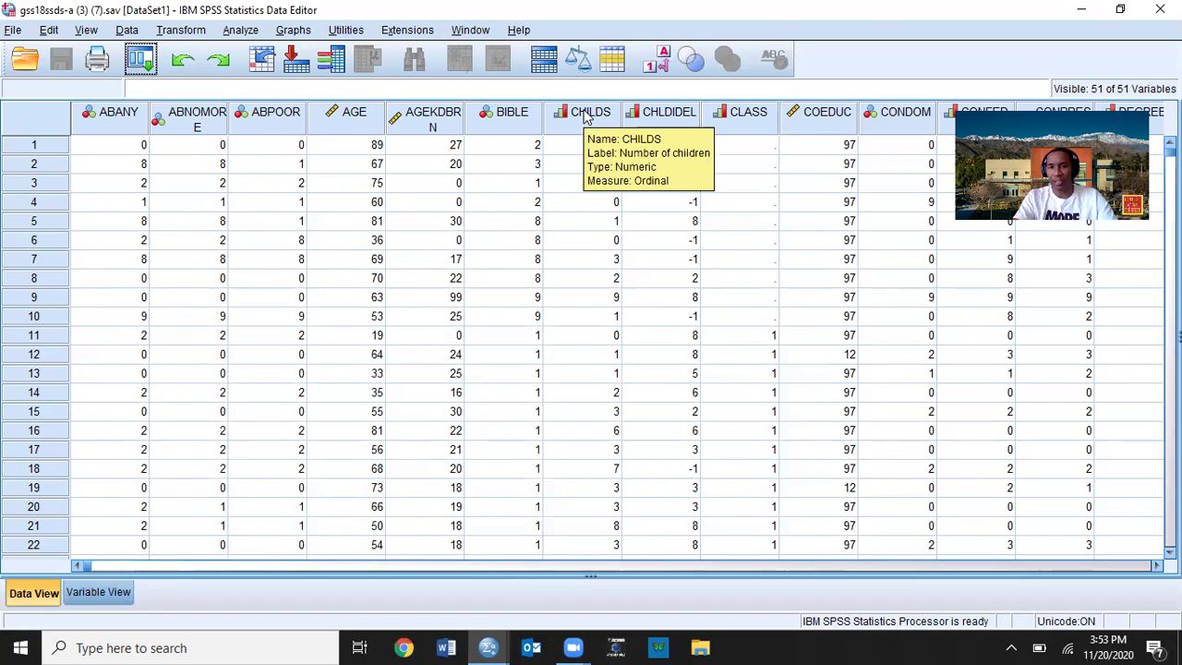
mouse_move(540, 116)
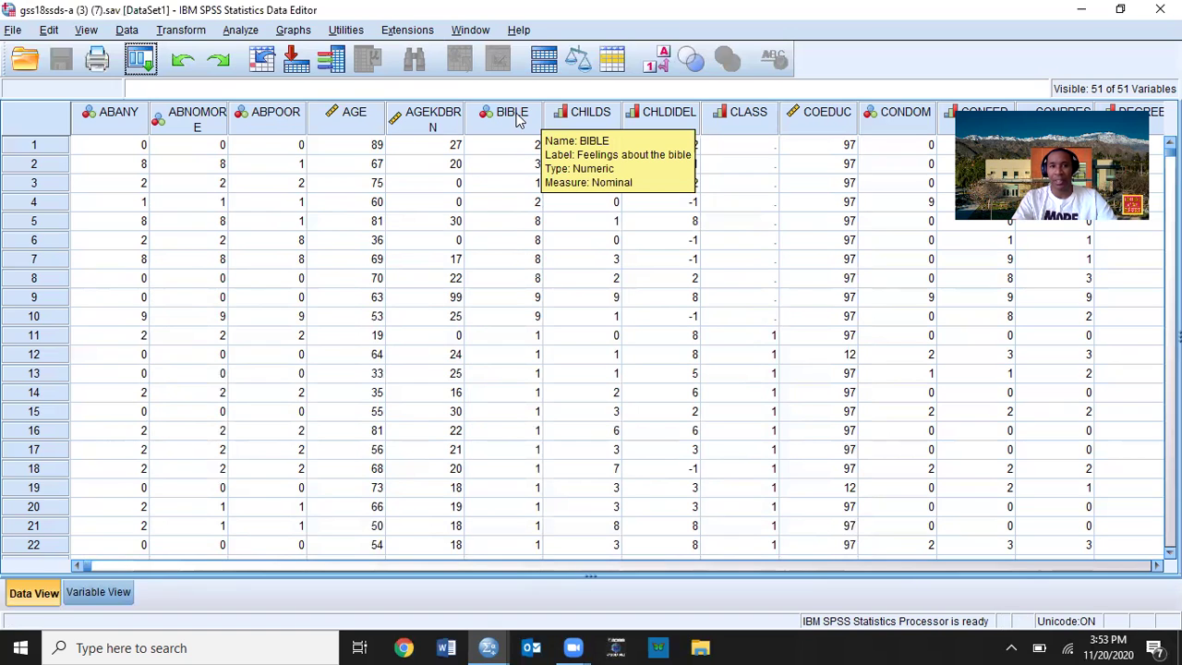
mouse_move(338, 112)
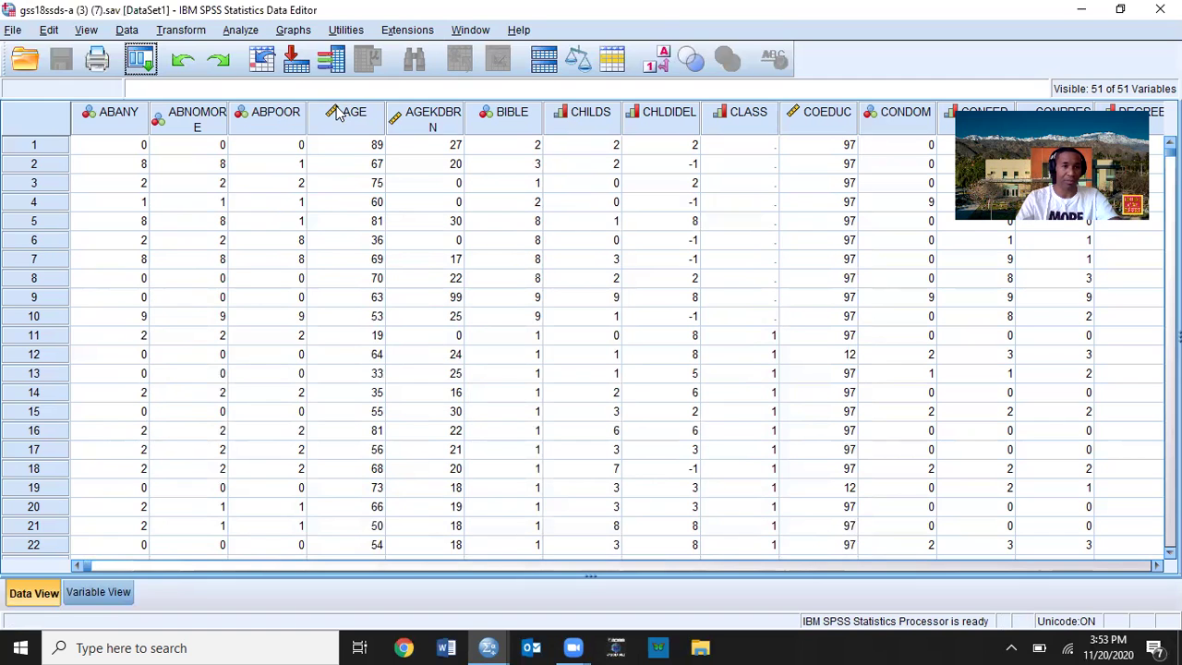
left_click(246, 29)
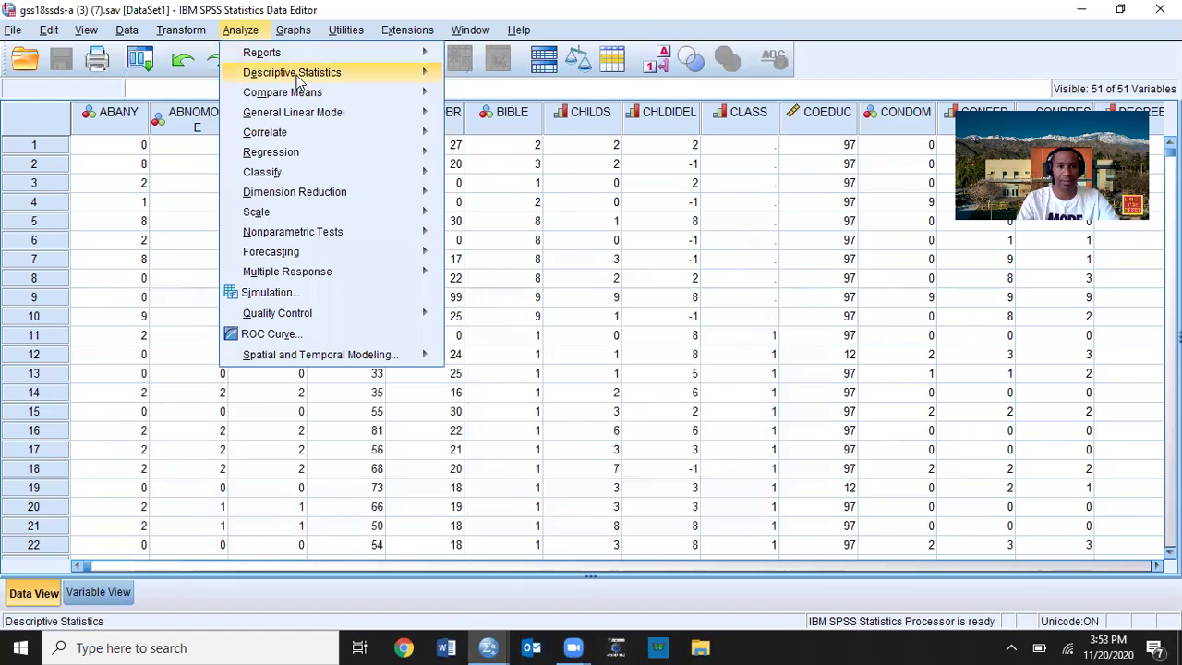
left_click(498, 74)
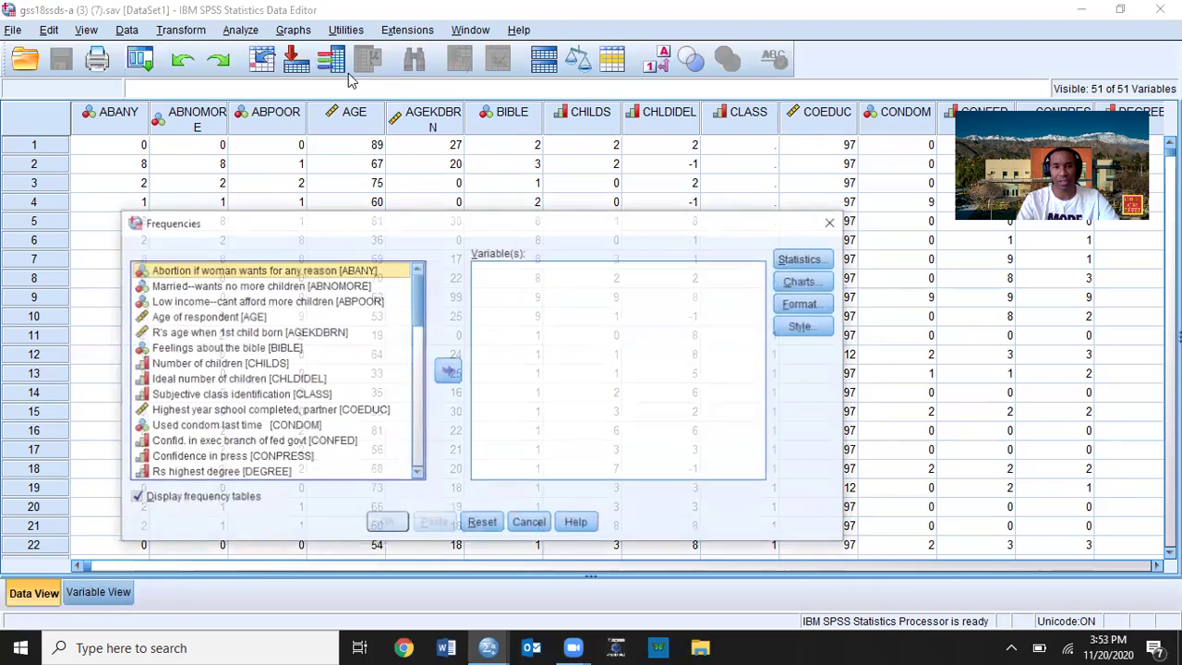
right_click(369, 349)
left_click(295, 367)
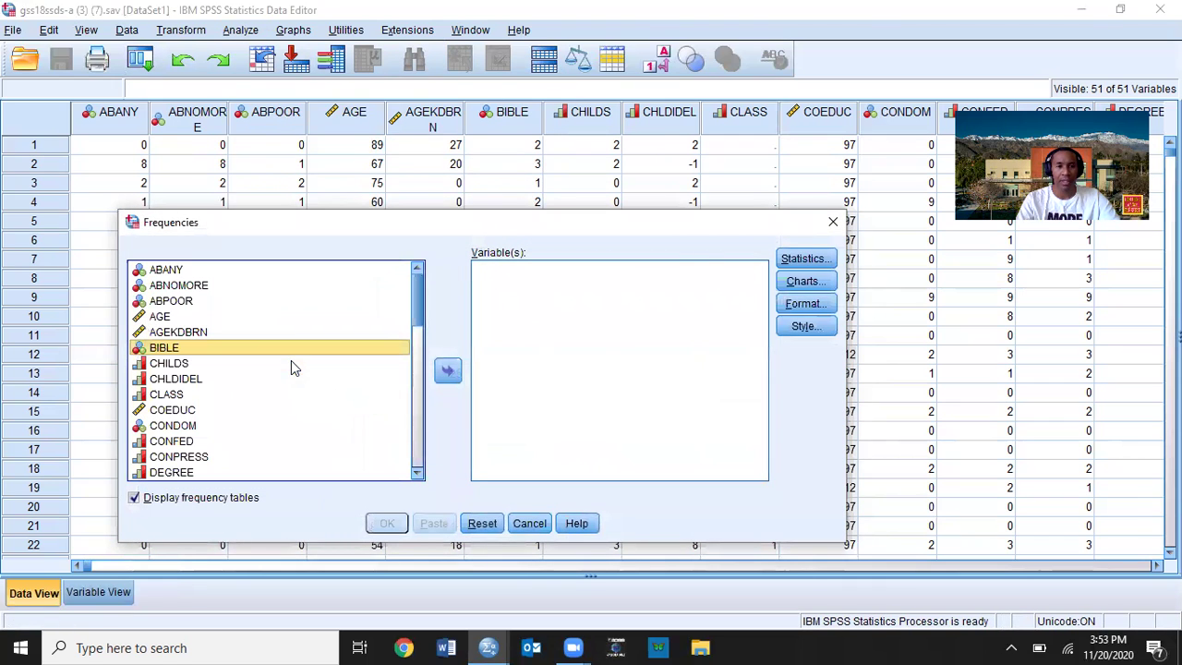
Step: Add DEGREE and PRES16 to the variables of the Frequencies analysis
left_click(181, 472)
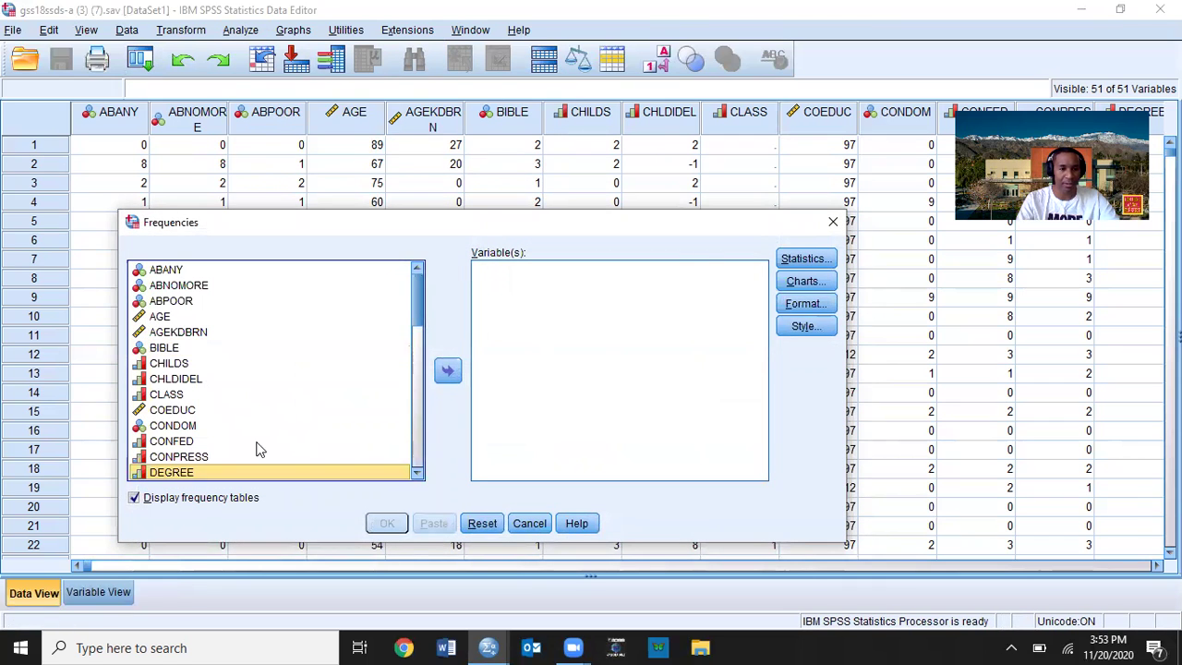
left_click(448, 370)
scroll(369, 411, "down", 7)
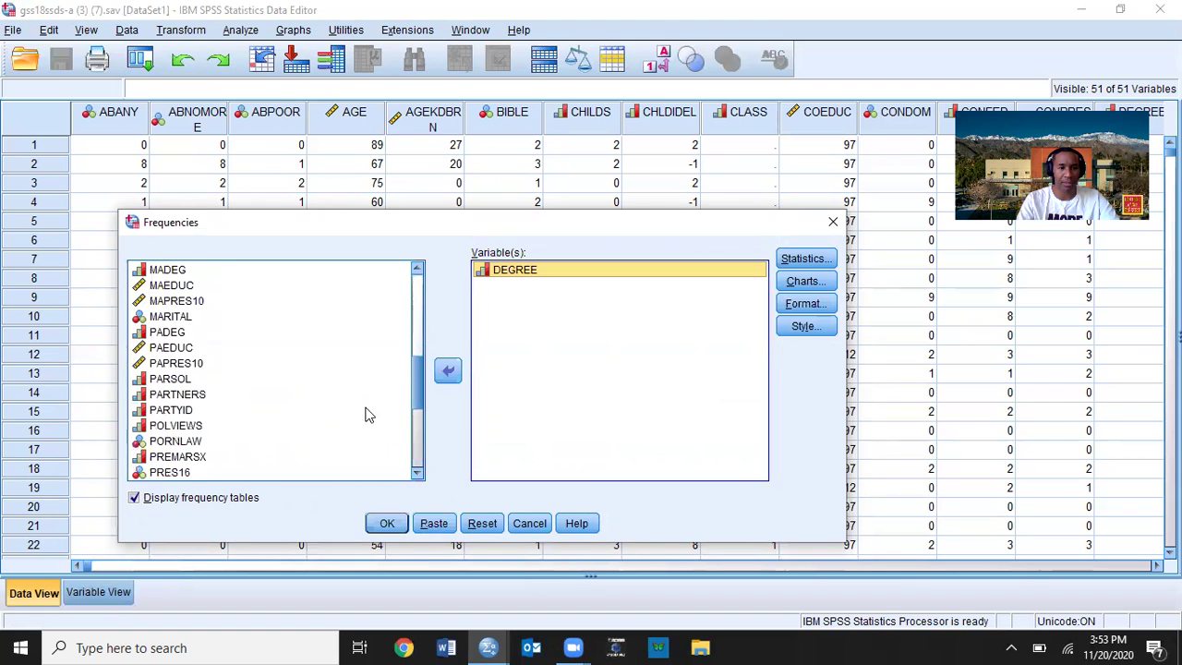
scroll(365, 415, "down", 3)
left_click(222, 334)
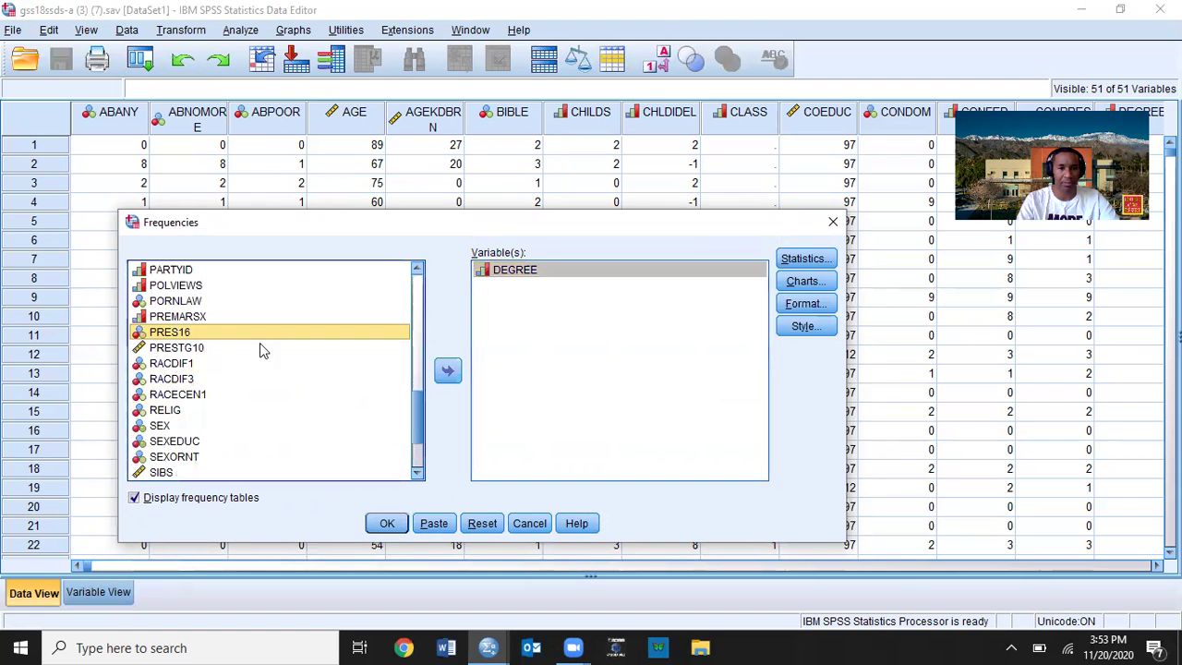
left_click(448, 370)
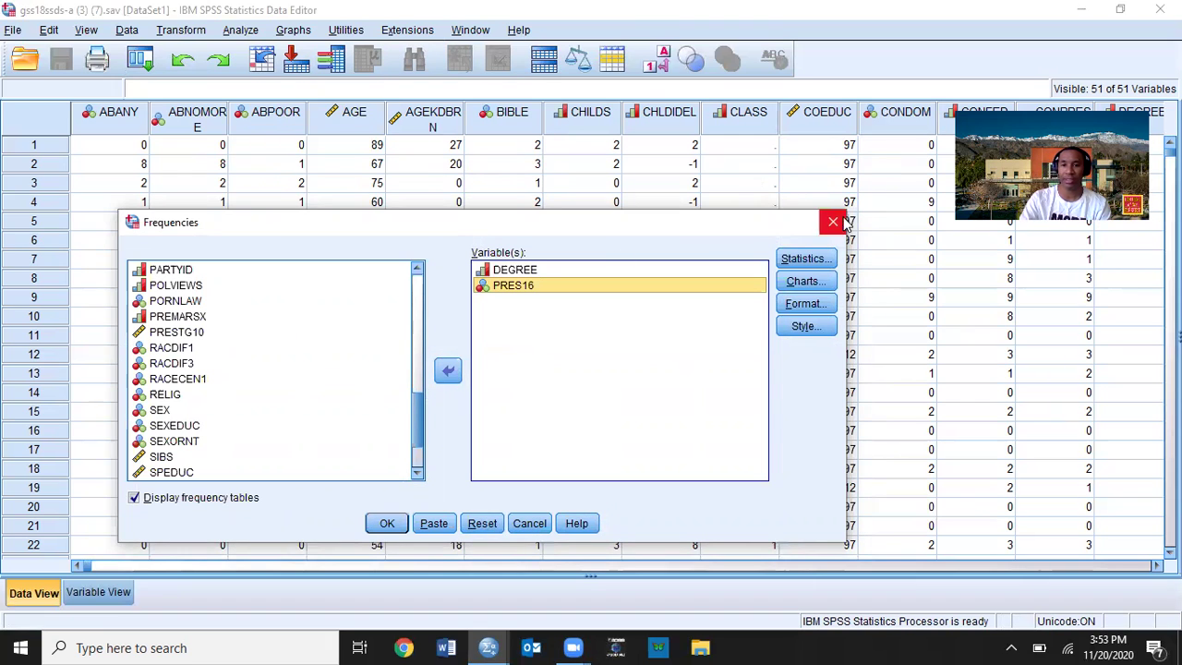
Step: Request the median, mode, range, minimum and maximum as statistics for the Frequencies analysis
left_click(816, 259)
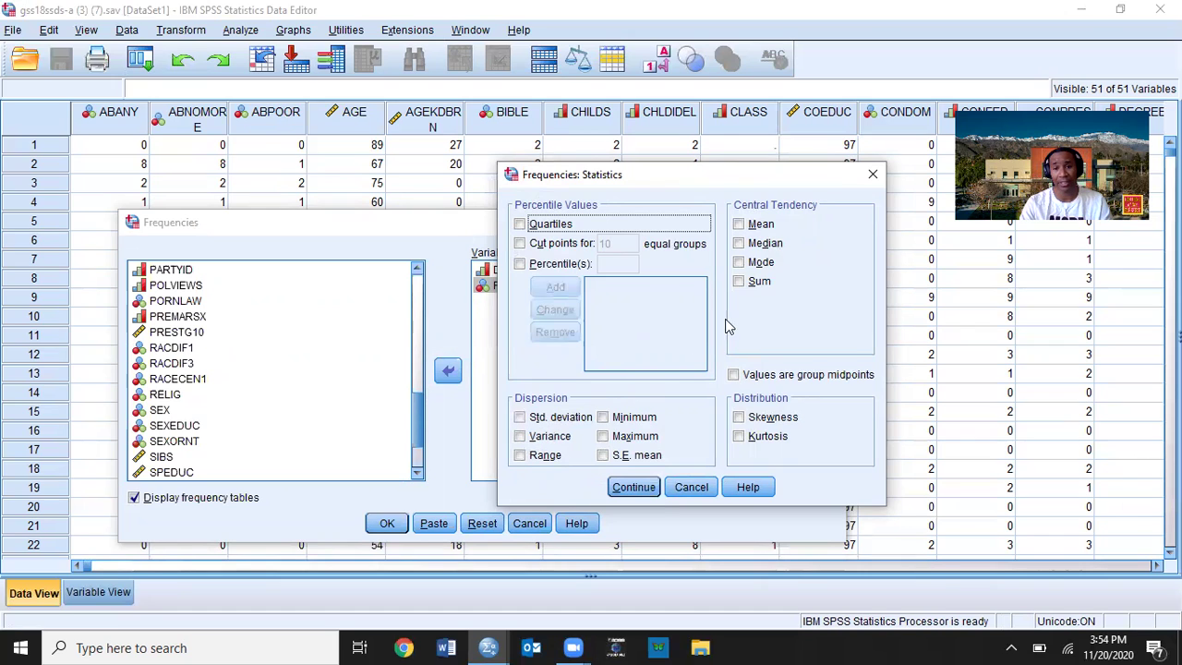
left_click(738, 243)
left_click(737, 262)
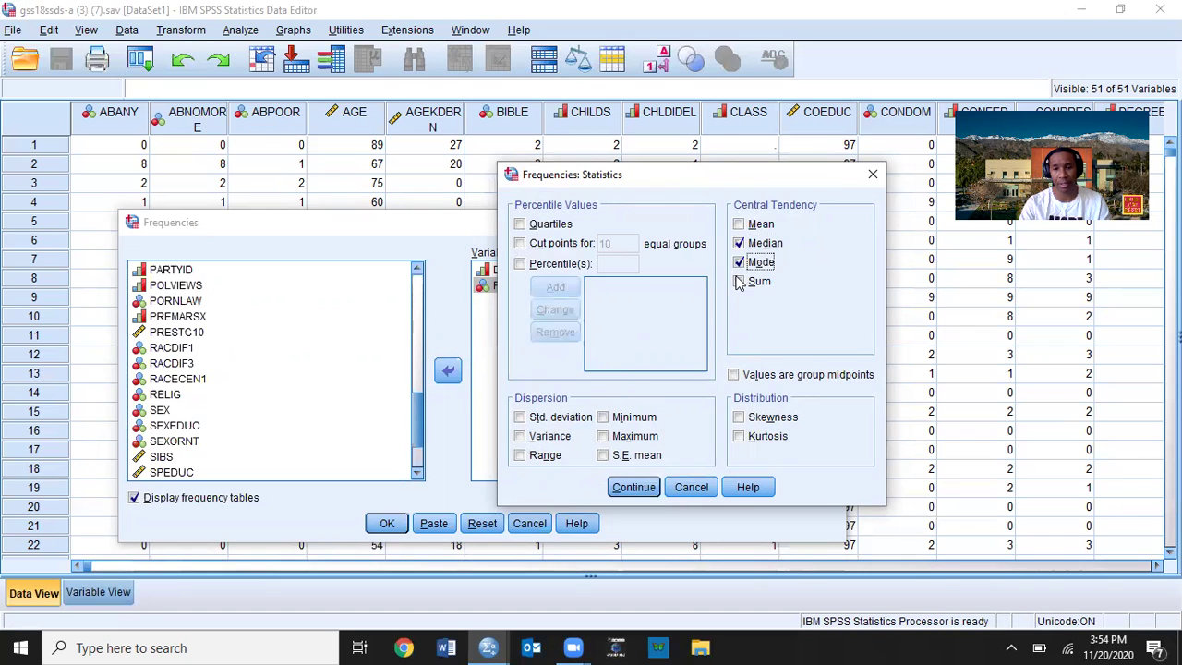
left_click(520, 456)
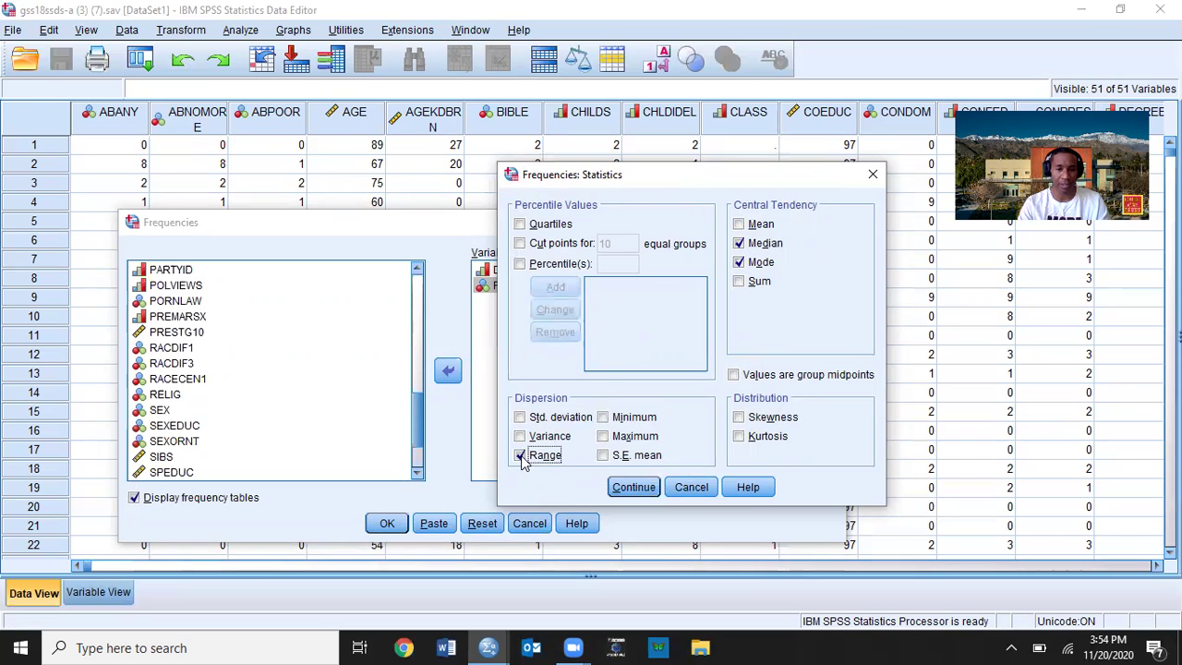
left_click(603, 417)
left_click(603, 437)
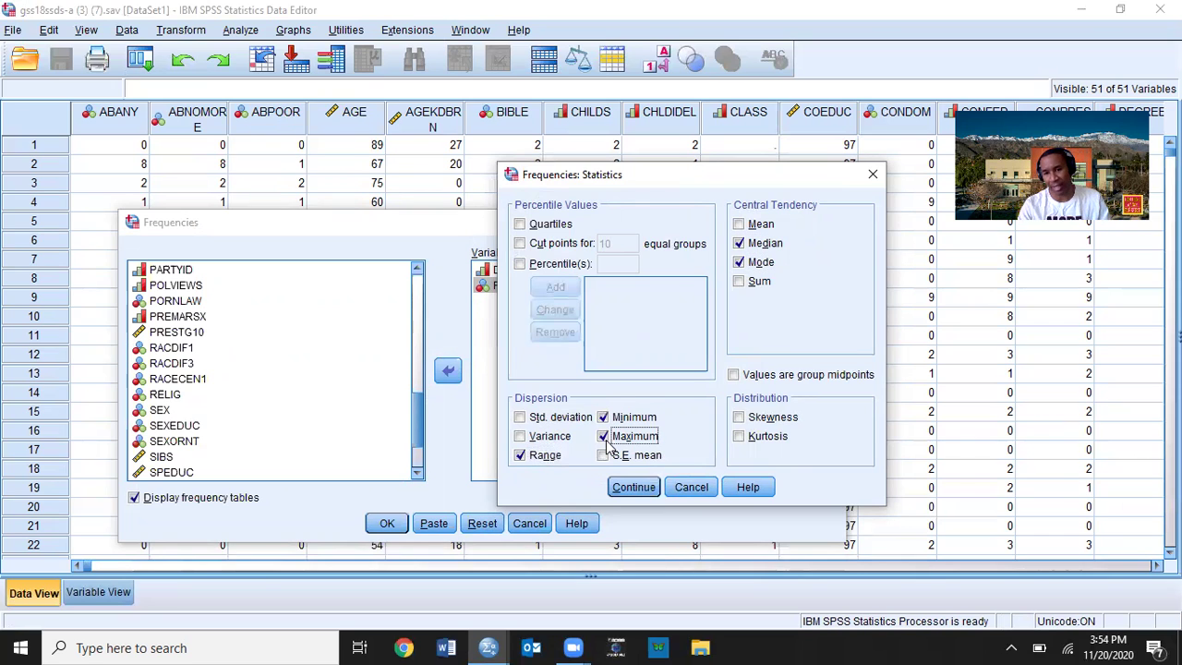
left_click(633, 487)
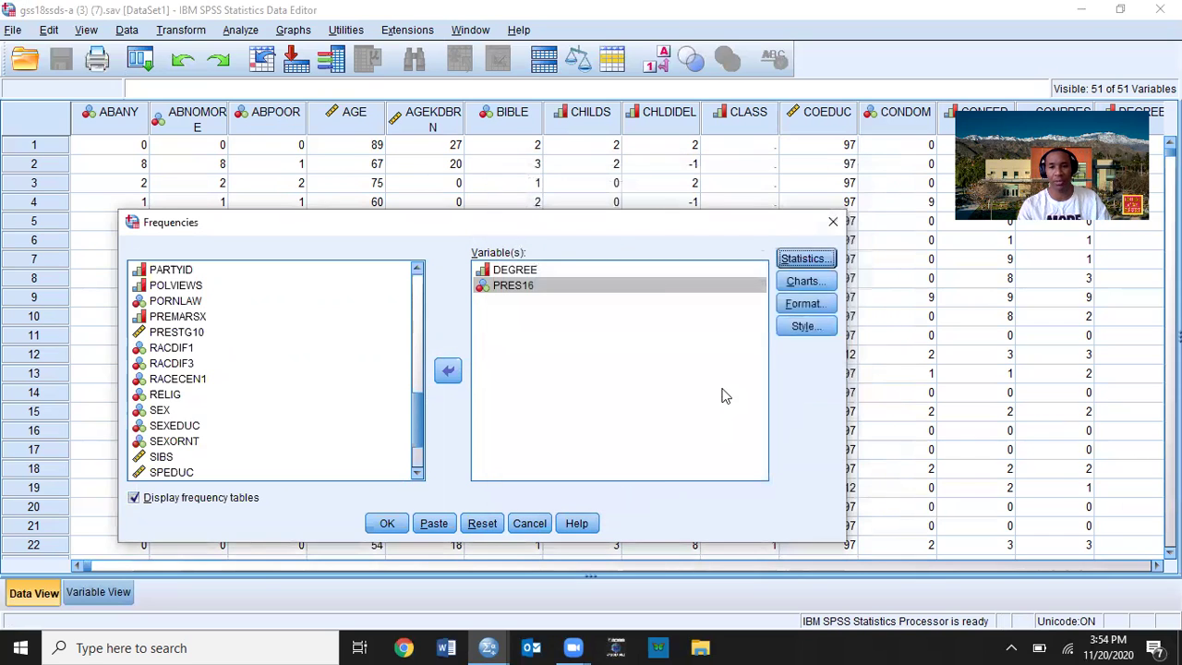
Step: Set the output charts to bar charts showing percentages and run the Frequencies analysis
left_click(803, 283)
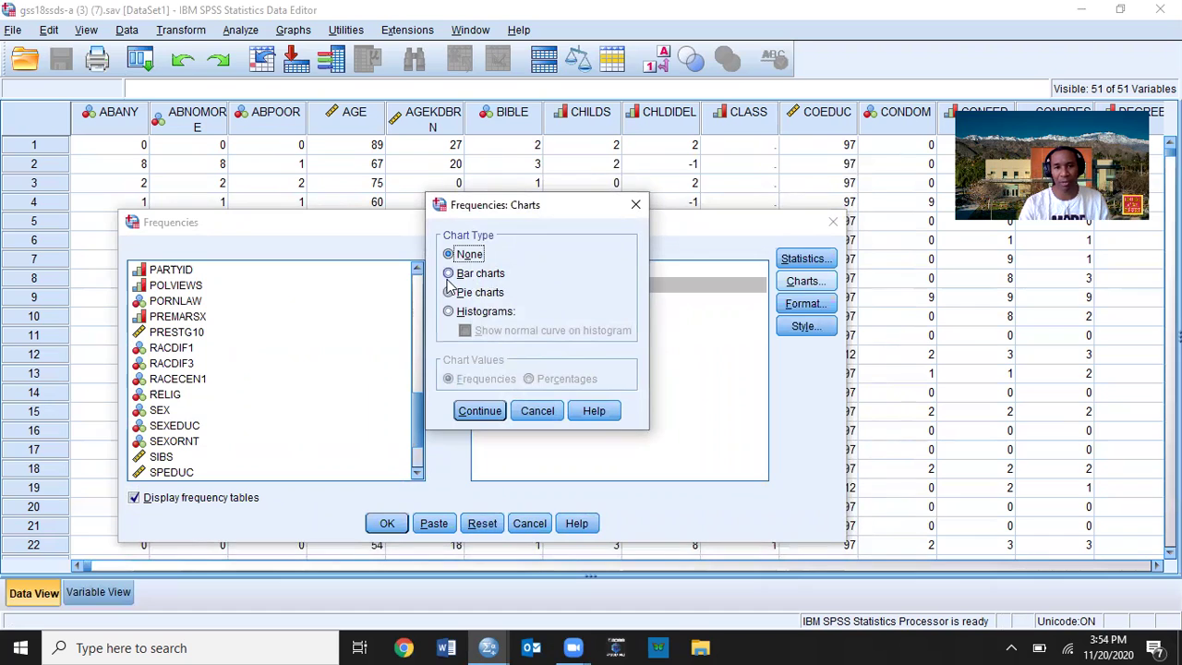
left_click(450, 274)
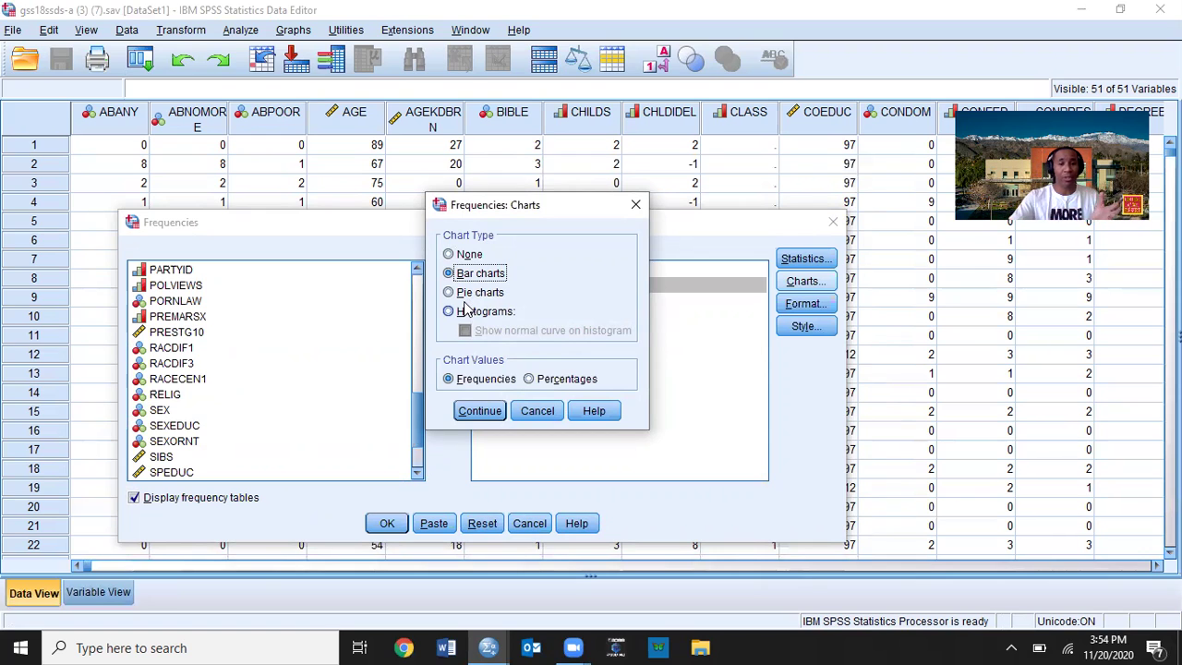
left_click(530, 380)
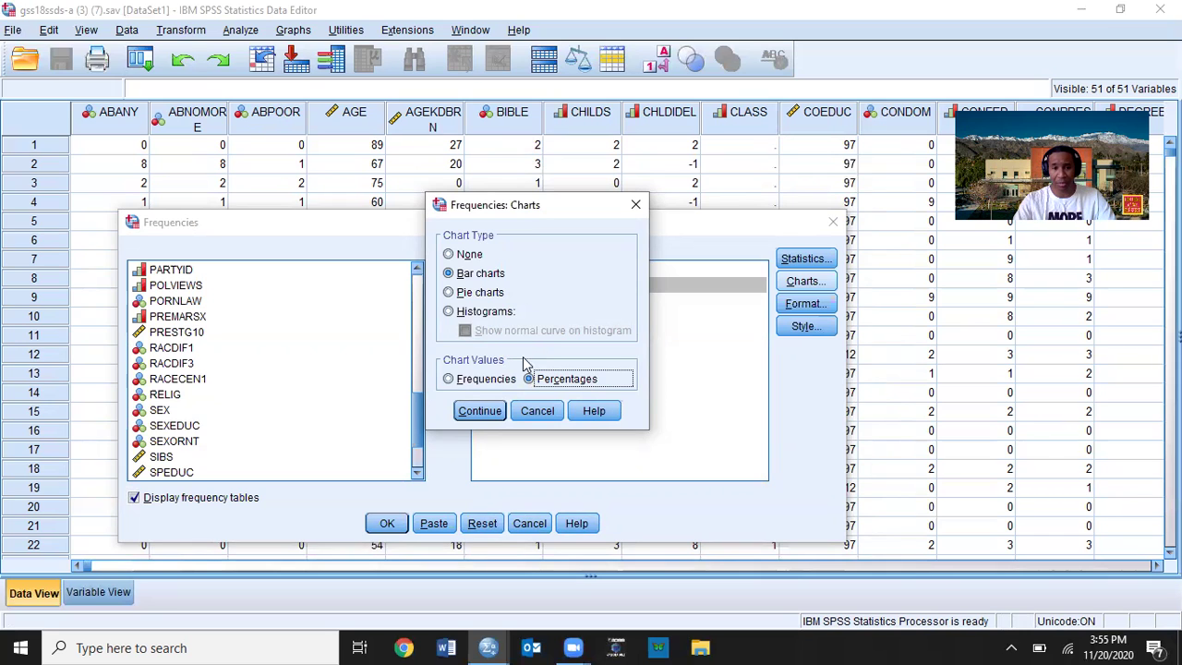
left_click(484, 413)
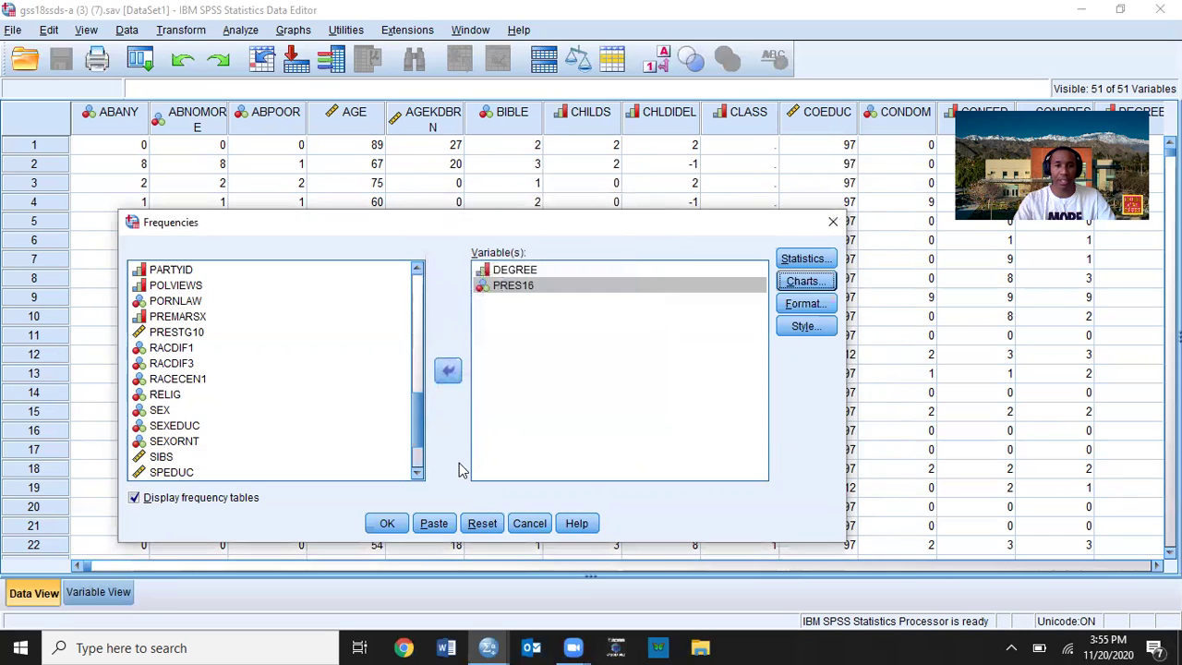
left_click(388, 524)
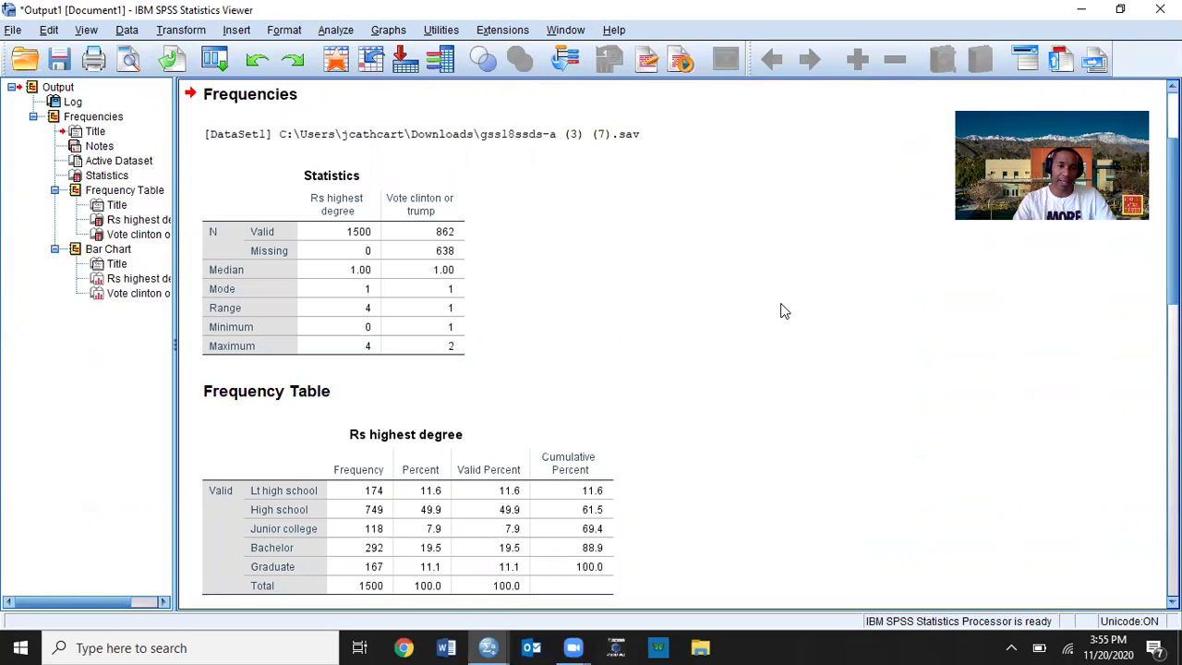
Step: Examine the Statistics table in the output for the highest degree and Clinton or Trump vote variables
left_click(297, 270)
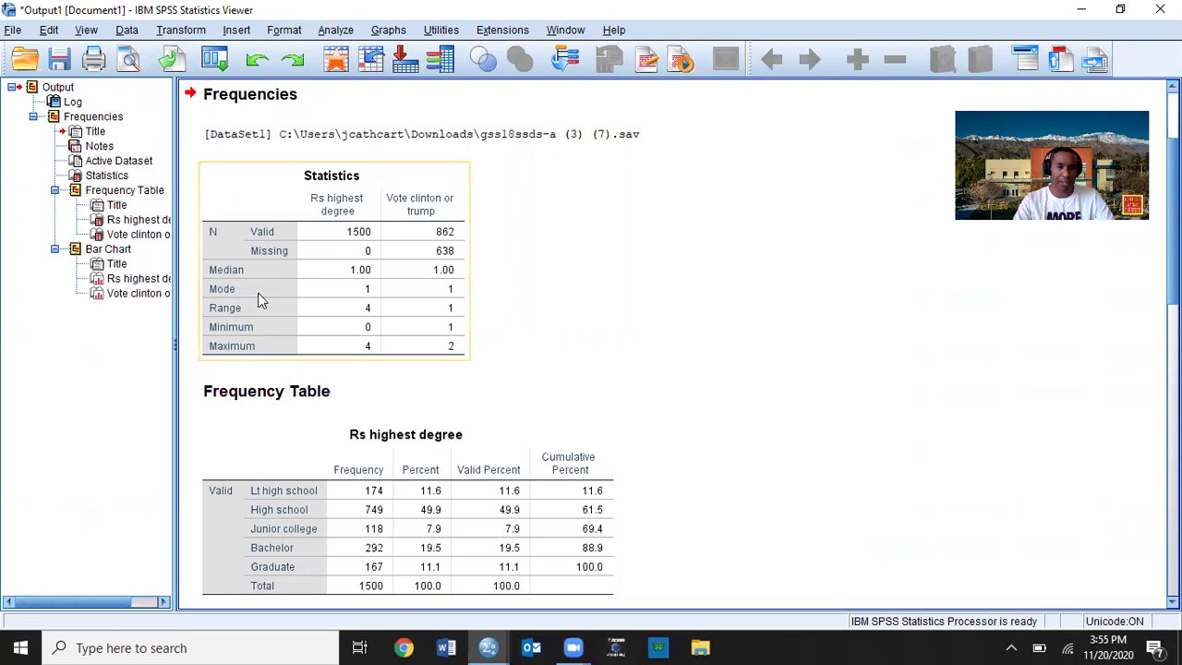
left_click(522, 254)
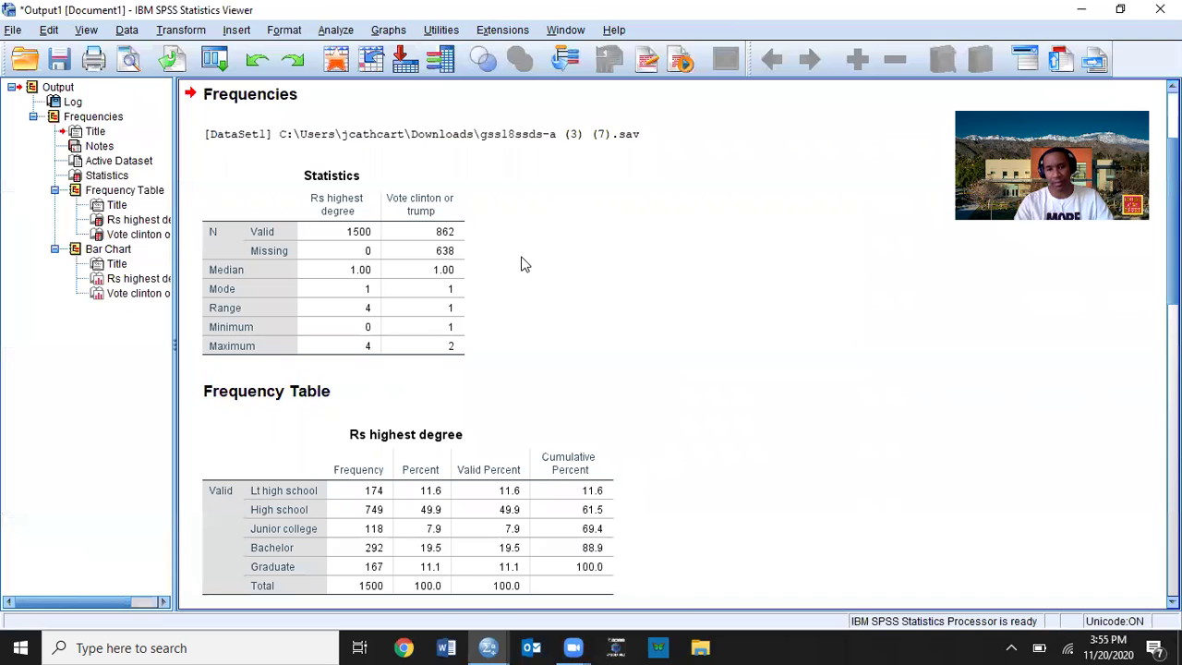
Step: Examine the frequency tables for the highest degree and Clinton or Trump vote variables
scroll(572, 236, "down", 2)
left_click(499, 408)
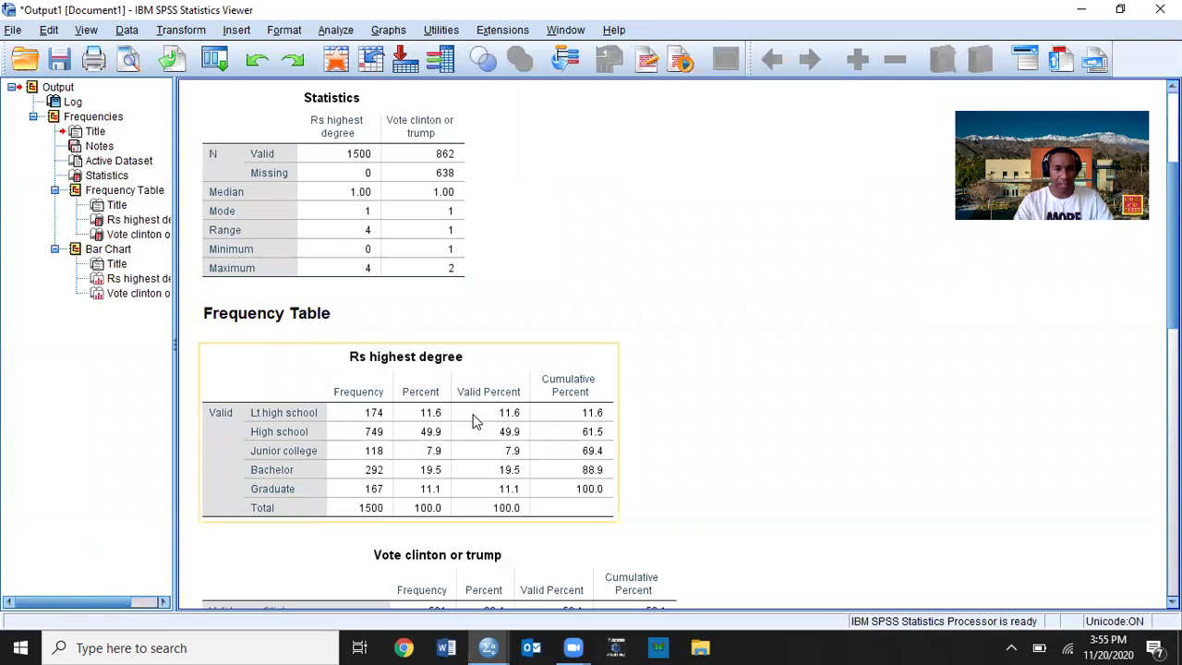
scroll(473, 420, "down", 4)
left_click(466, 492)
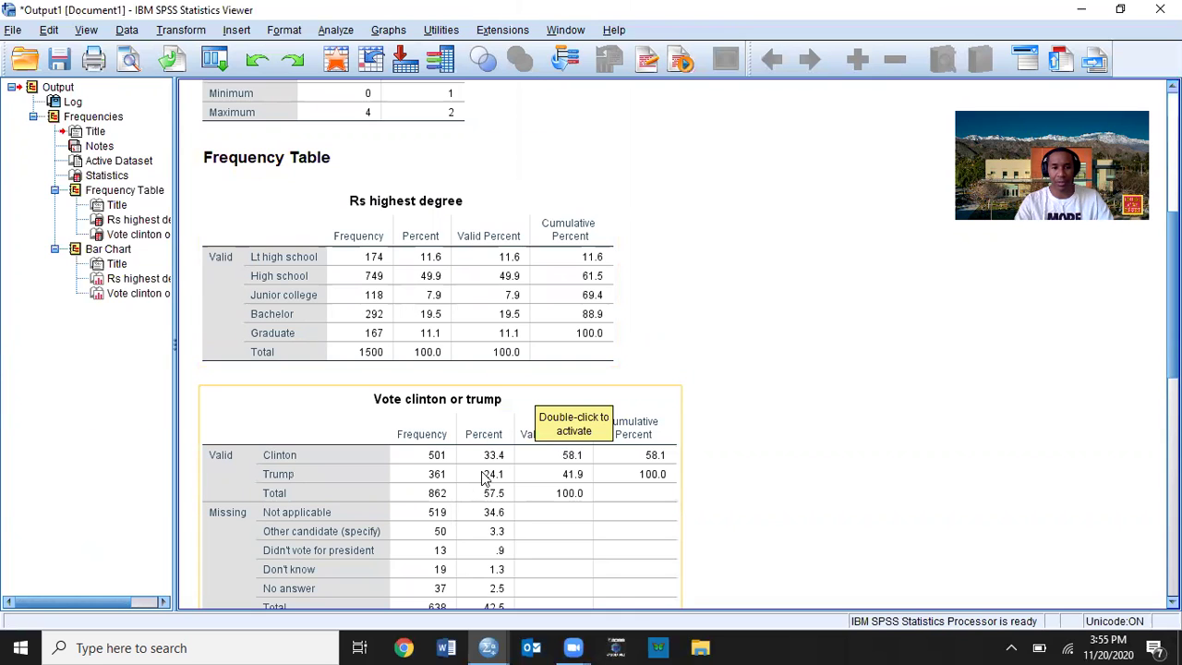
Step: Examine the percentage bar charts for the highest degree and Clinton or Trump vote variables
scroll(622, 376, "down", 12)
left_click(643, 362)
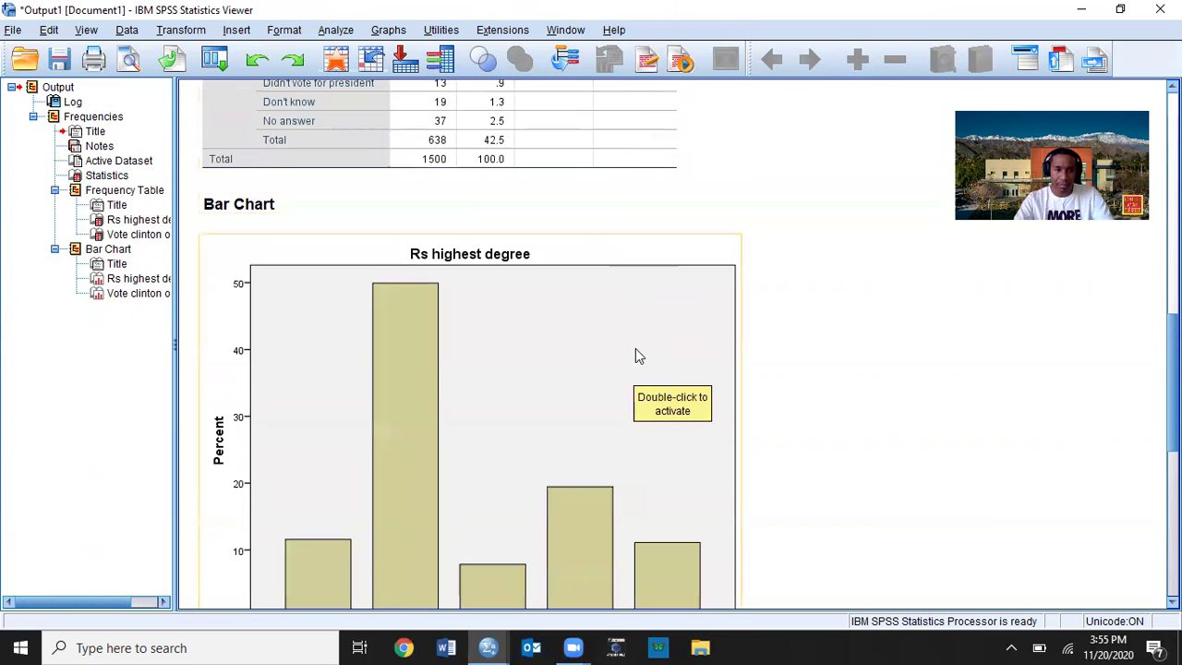
scroll(635, 356, "down", 4)
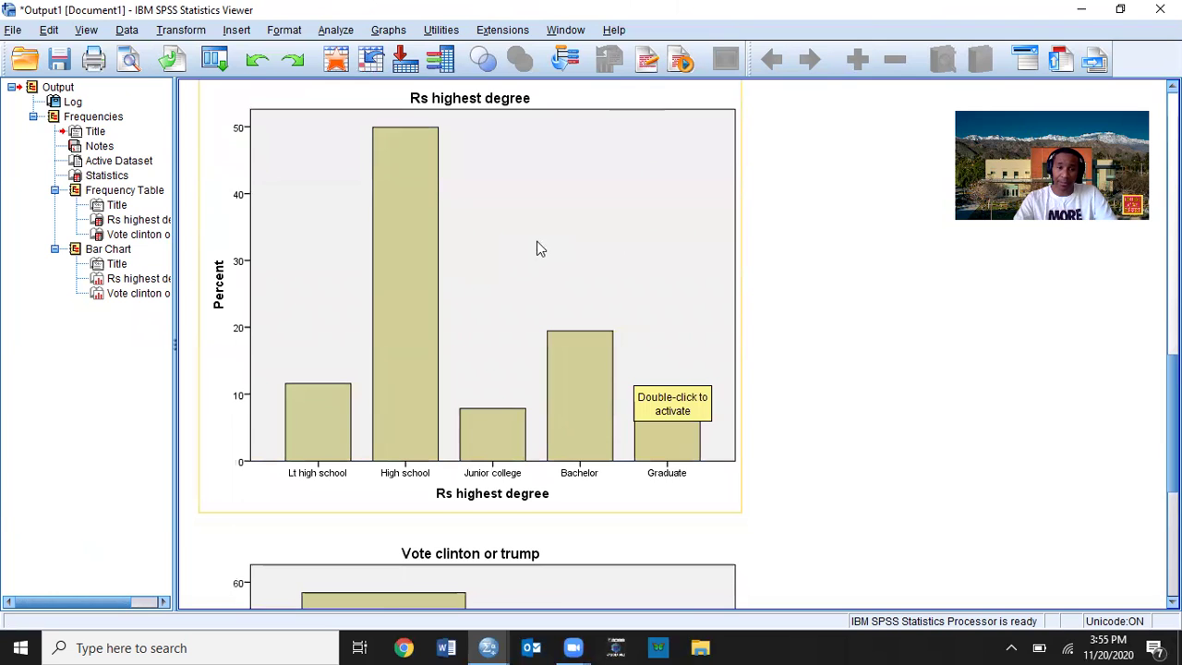
scroll(601, 249, "down", 10)
left_click(665, 249)
scroll(545, 332, "up", 8)
left_click(541, 318)
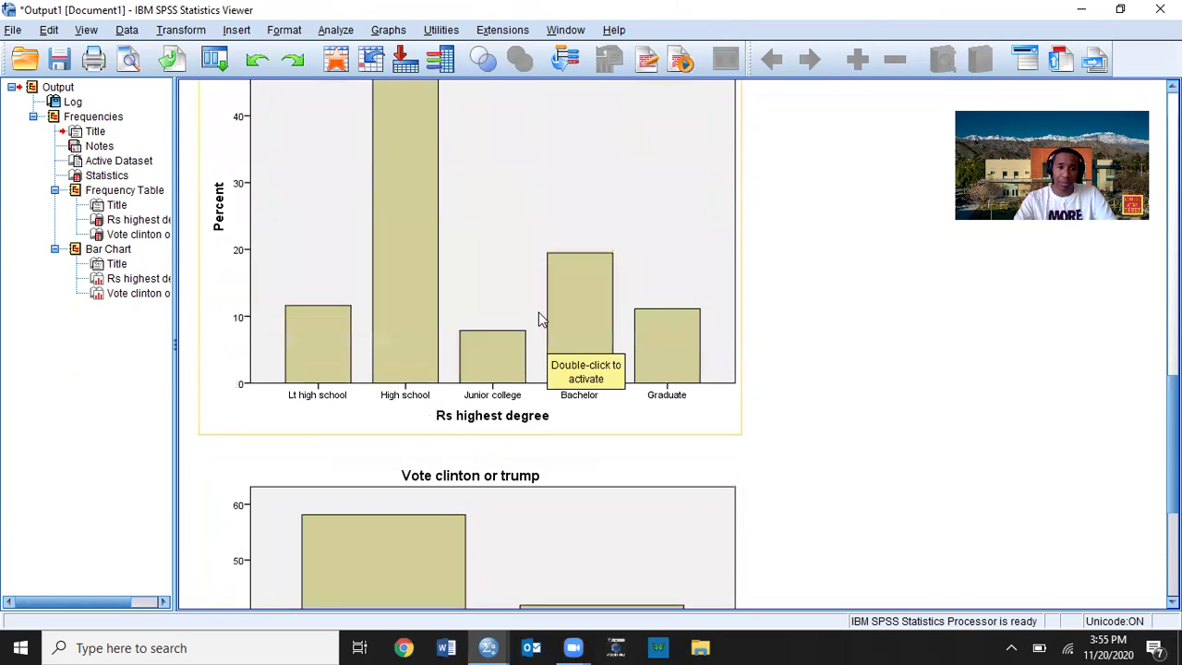
scroll(517, 361, "down", 8)
left_click(497, 399)
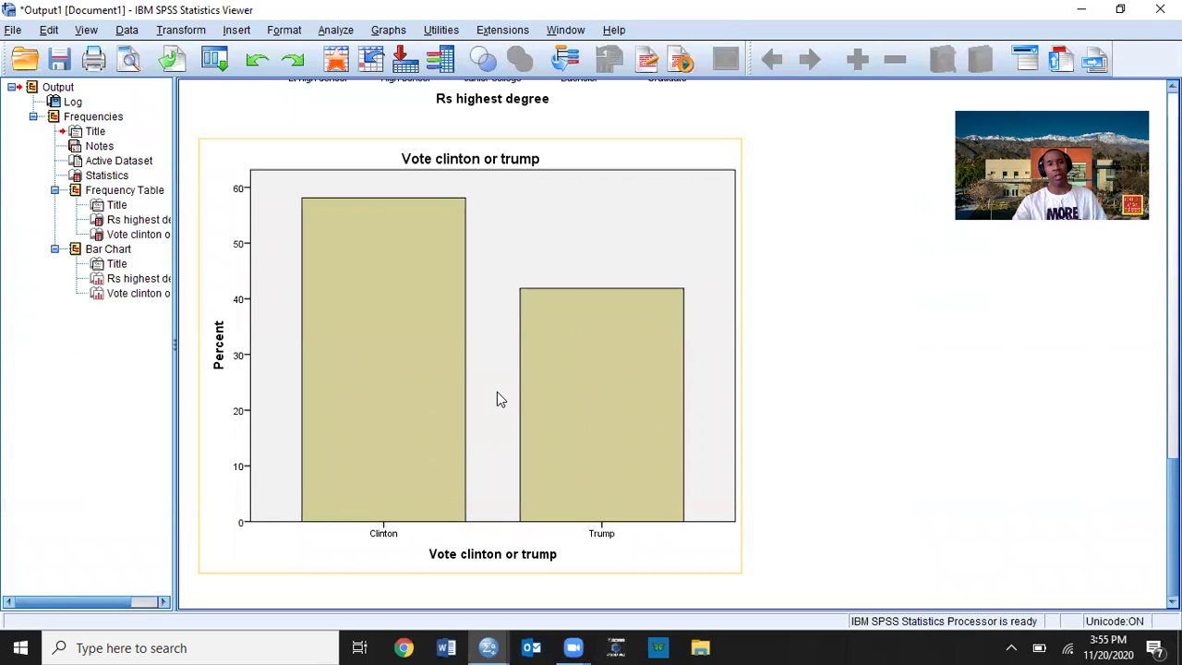
Step: Start a Crosstabs analysis, display the variables by name and set DEGREE as the column variable
left_click(309, 85)
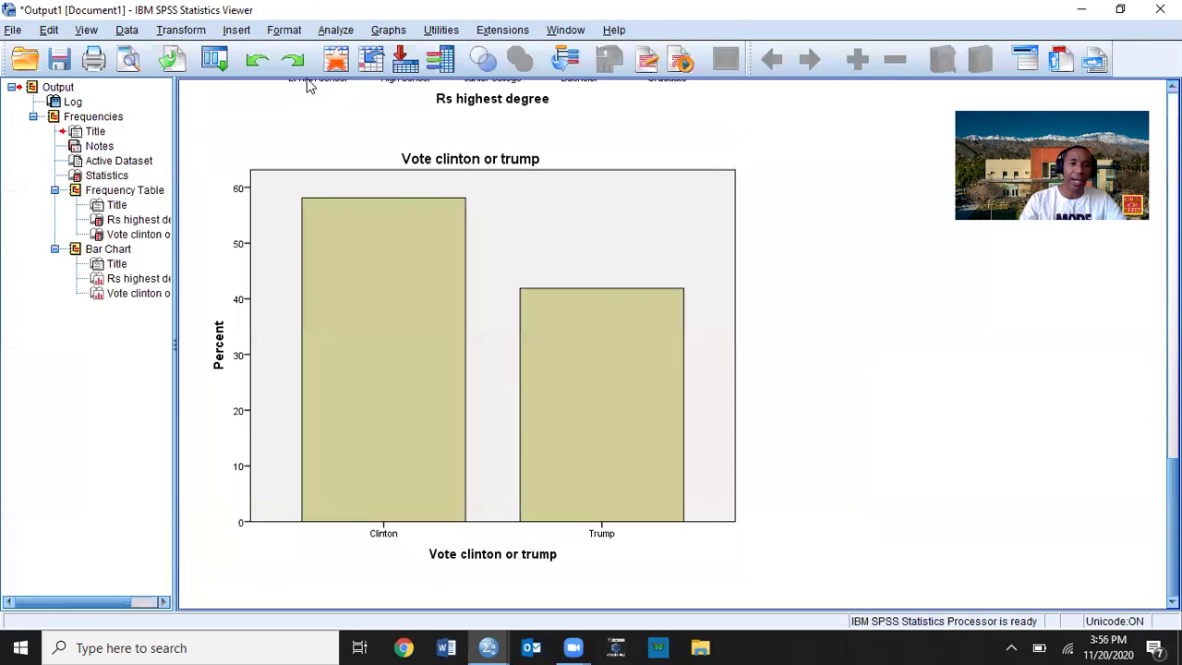
left_click(329, 30)
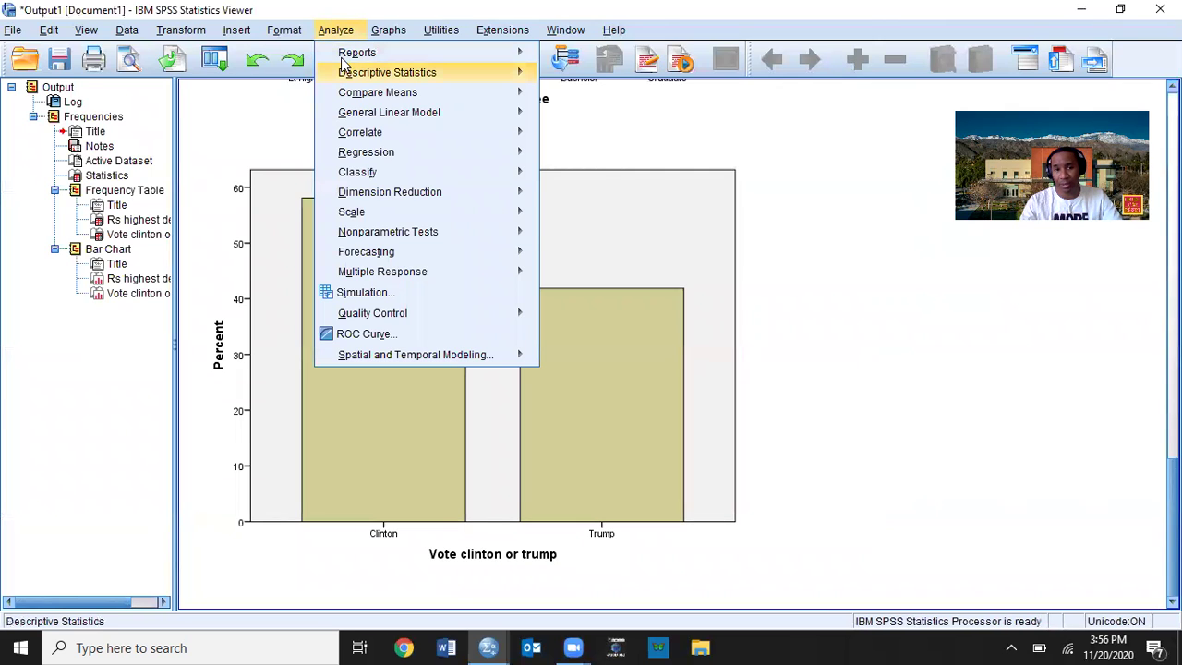
mouse_move(342, 65)
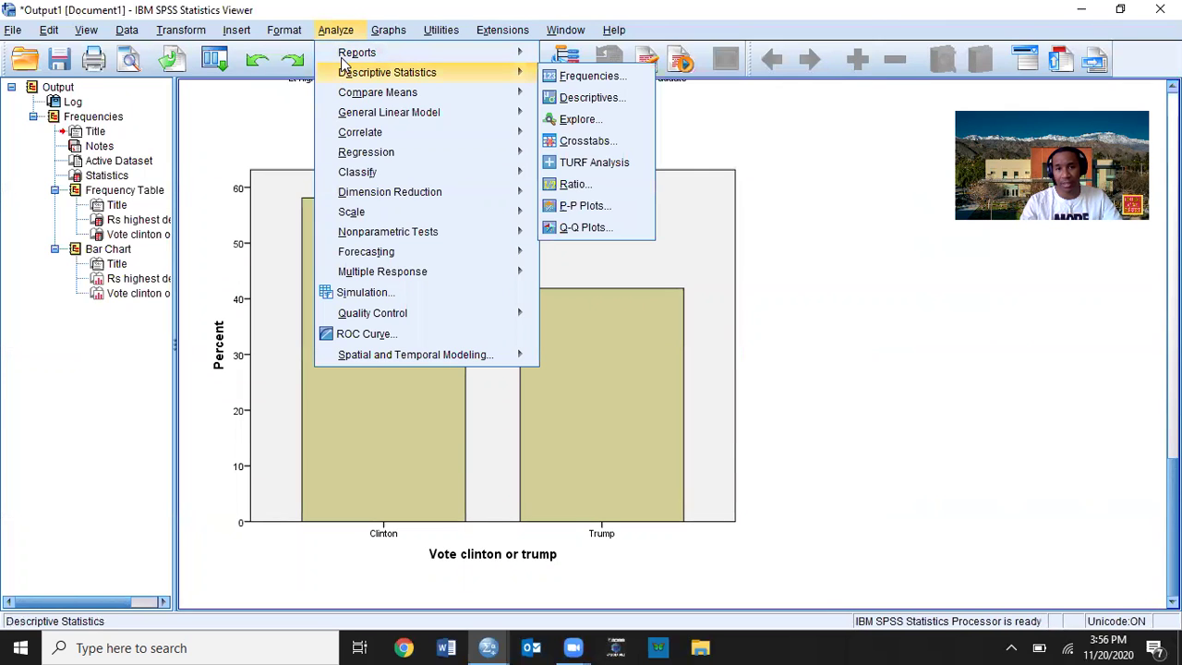
left_click(595, 140)
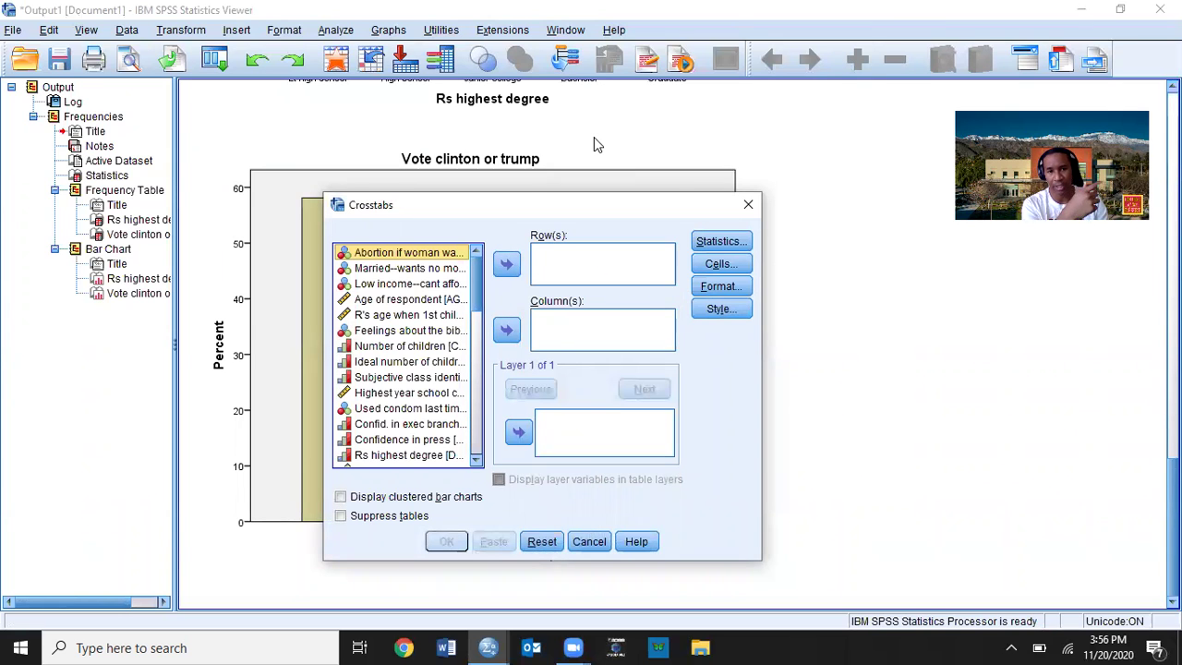
right_click(386, 376)
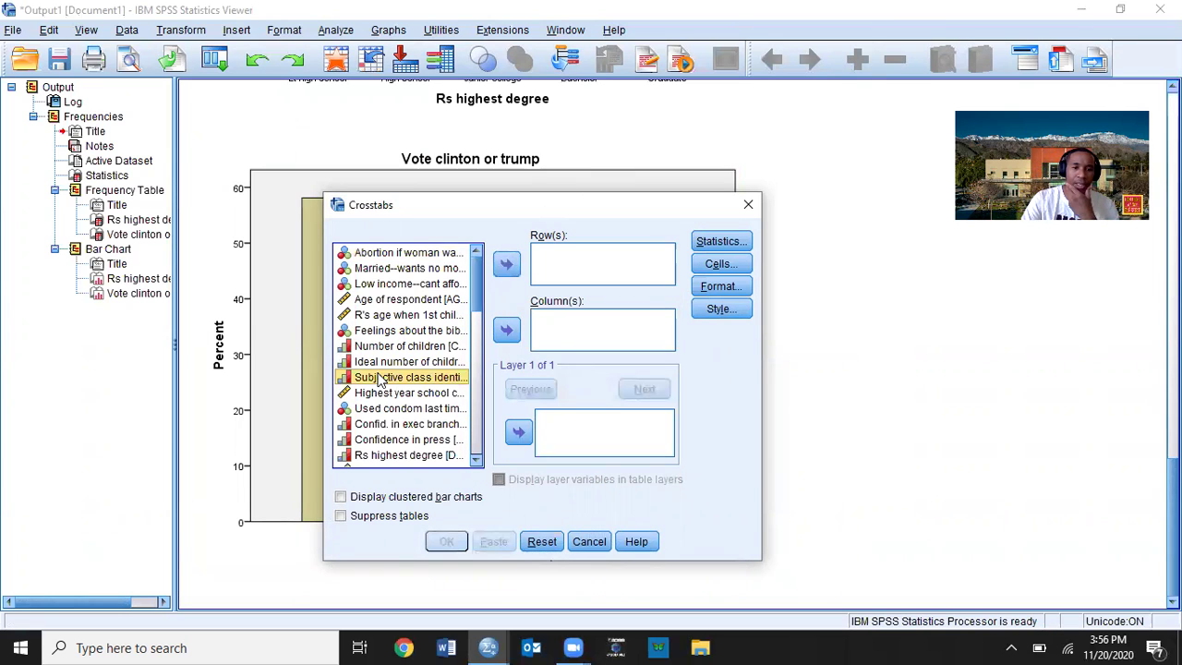
left_click(395, 396)
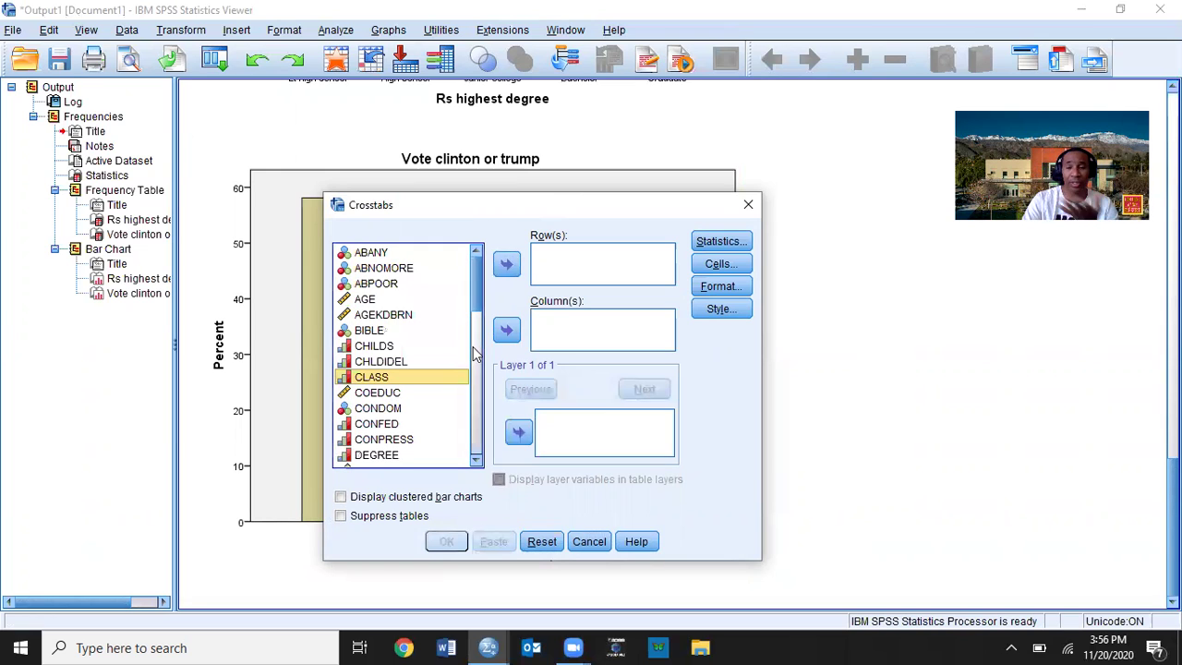
scroll(453, 356, "down", 2)
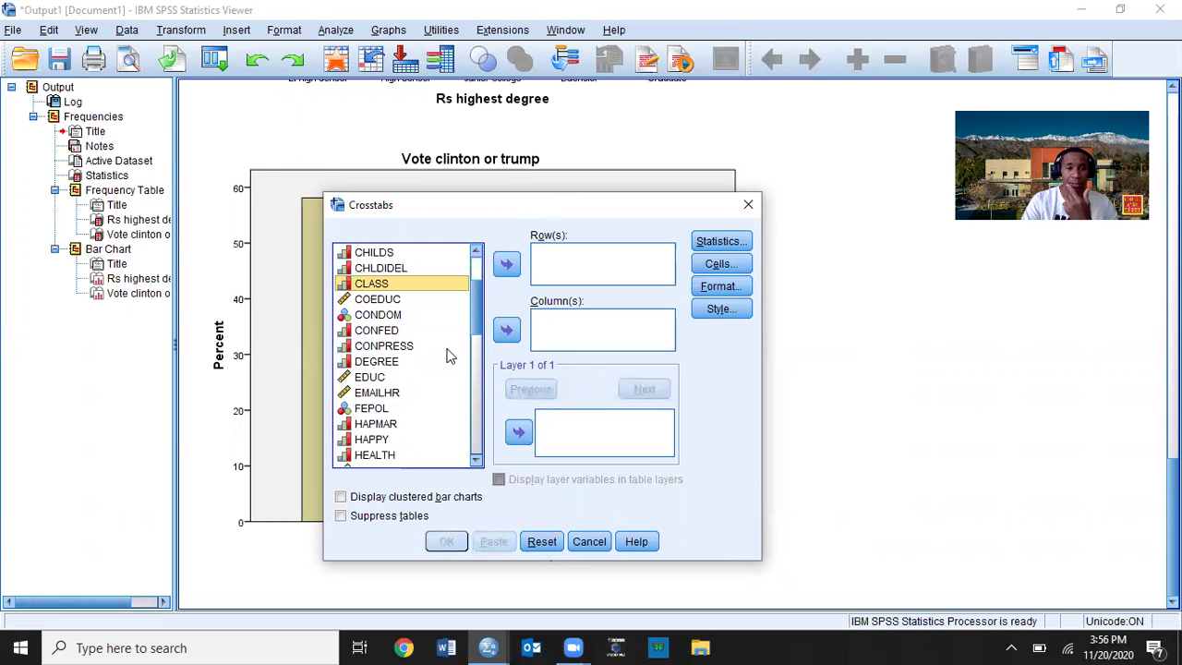
left_click(390, 363)
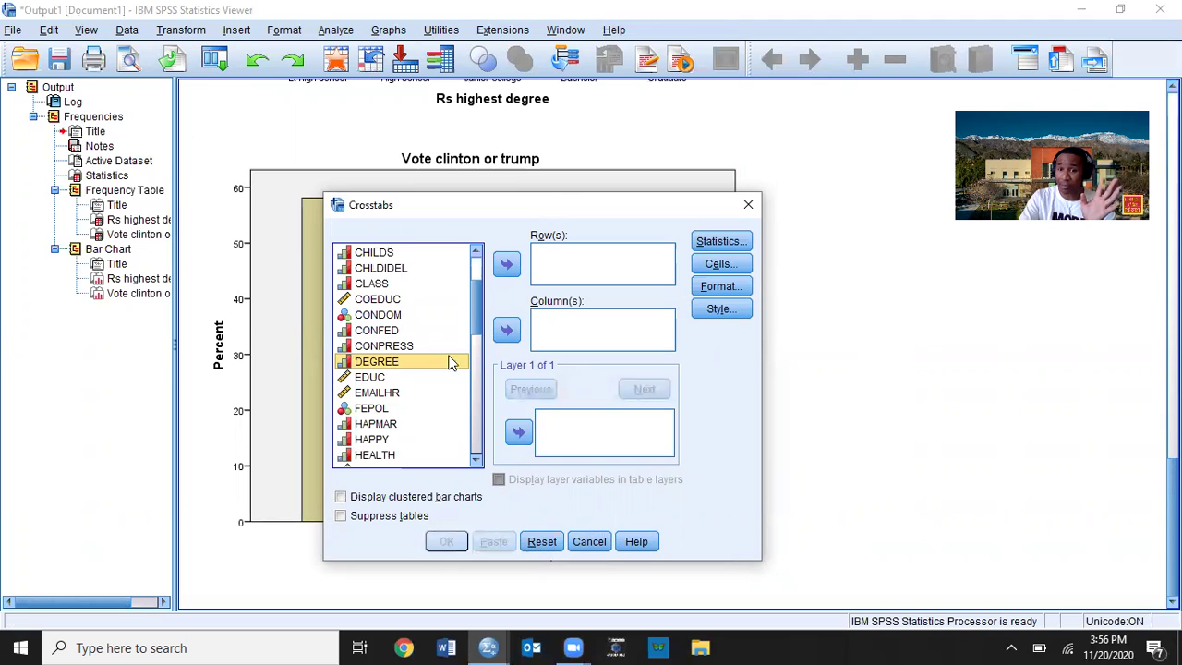
left_click(507, 334)
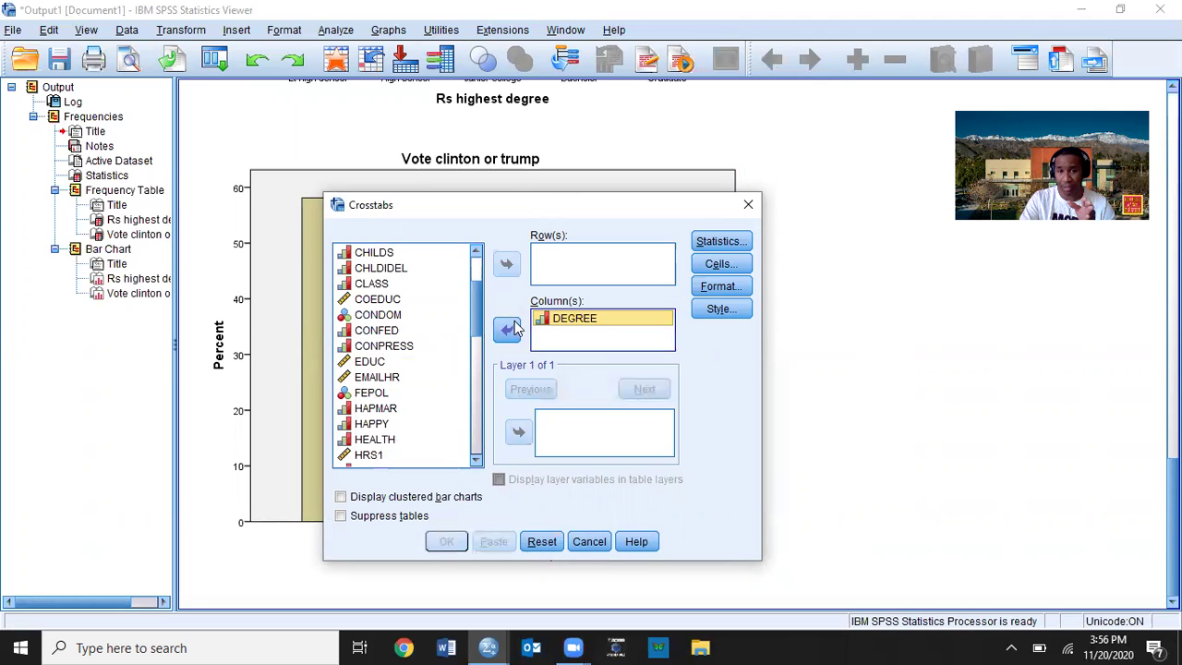
Step: Set PRES16 as the row variable of the Crosstabs analysis
scroll(437, 337, "down", 3)
scroll(438, 340, "down", 3)
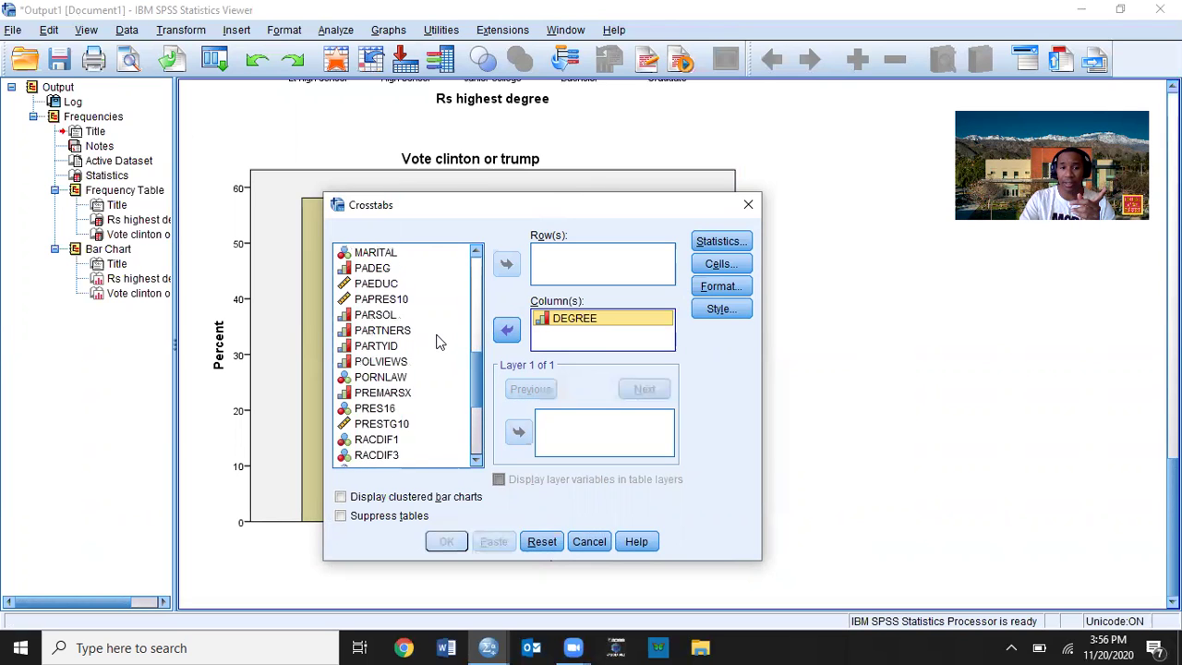
scroll(438, 339, "down", 4)
scroll(438, 337, "up", 1)
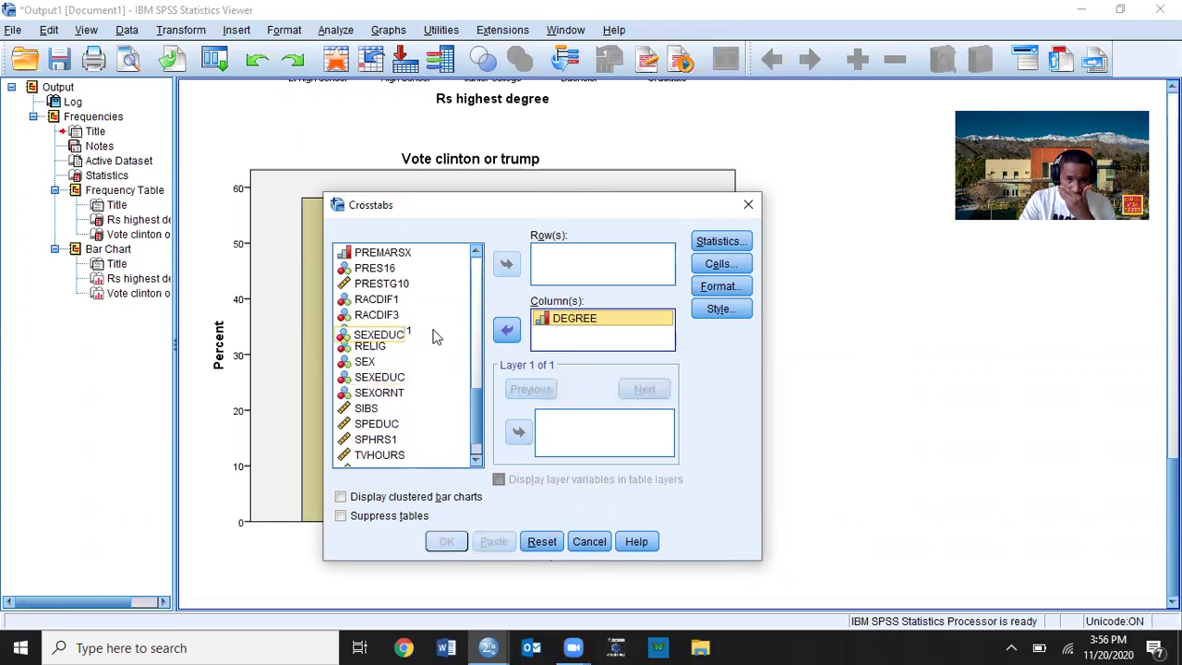
scroll(415, 336, "up", 2)
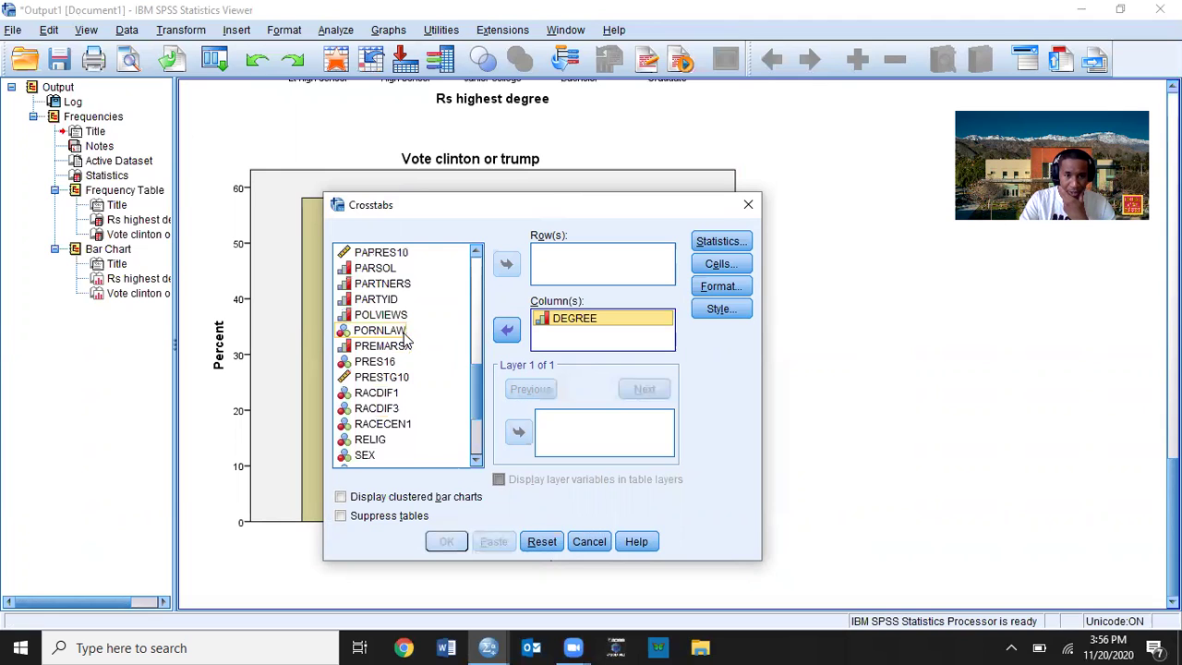
left_click(413, 361)
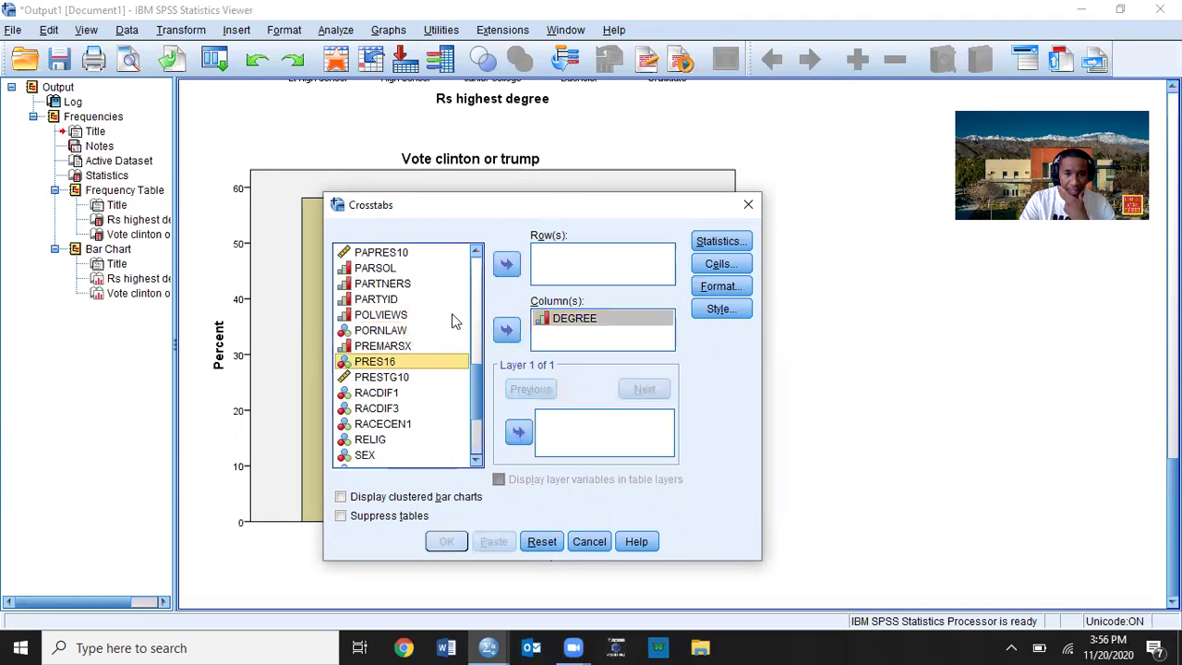
left_click(506, 266)
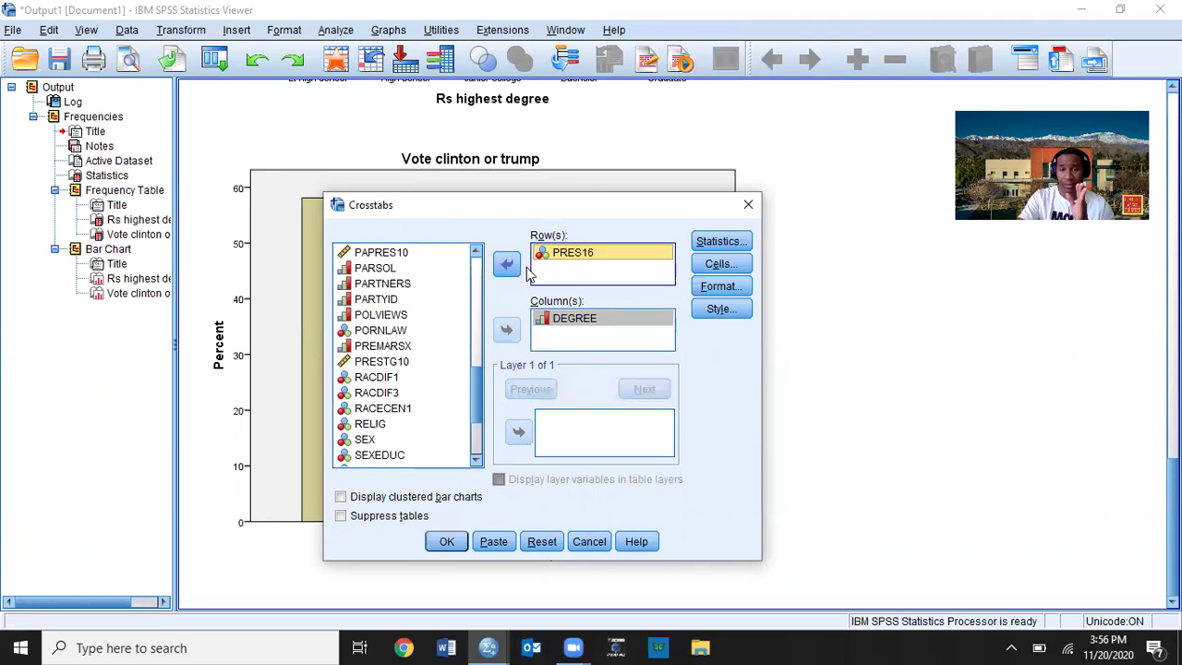
Step: Add column percentages to the observed counts in the Crosstabs cell display
left_click(719, 268)
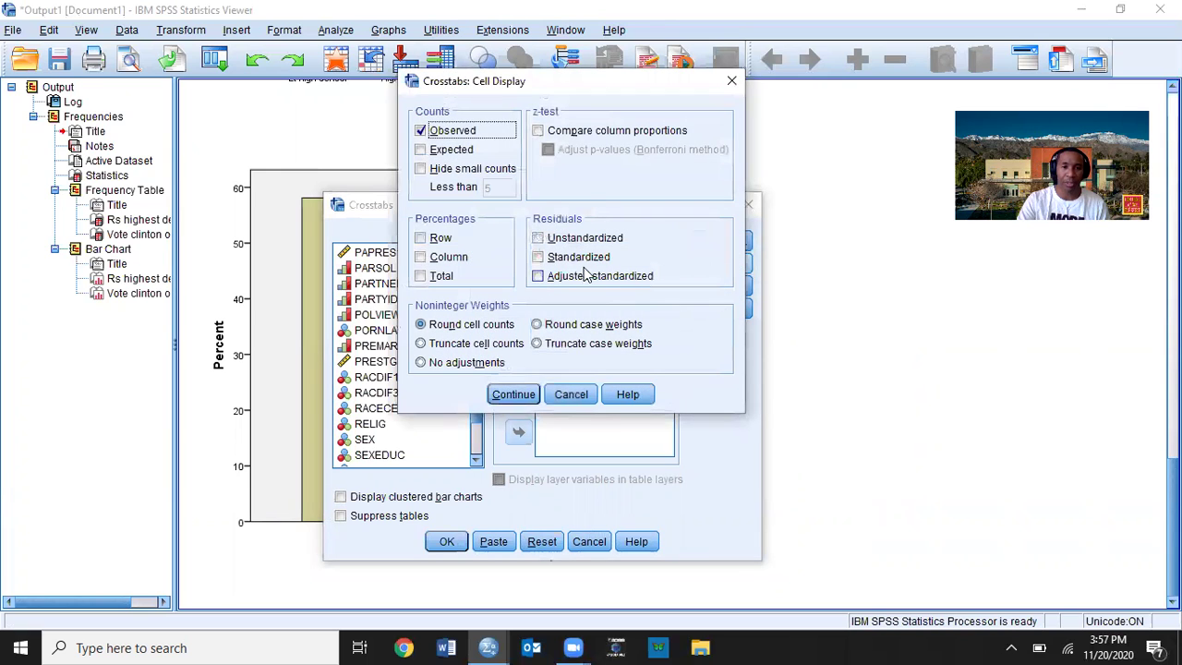
left_click(421, 258)
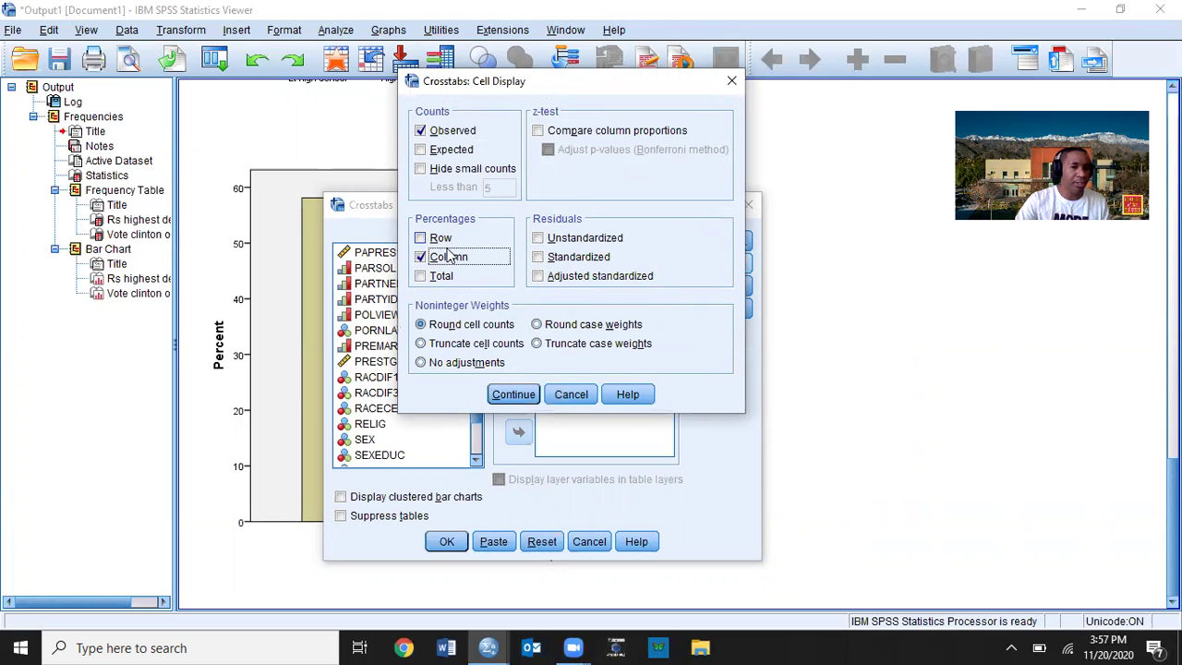
left_click(523, 397)
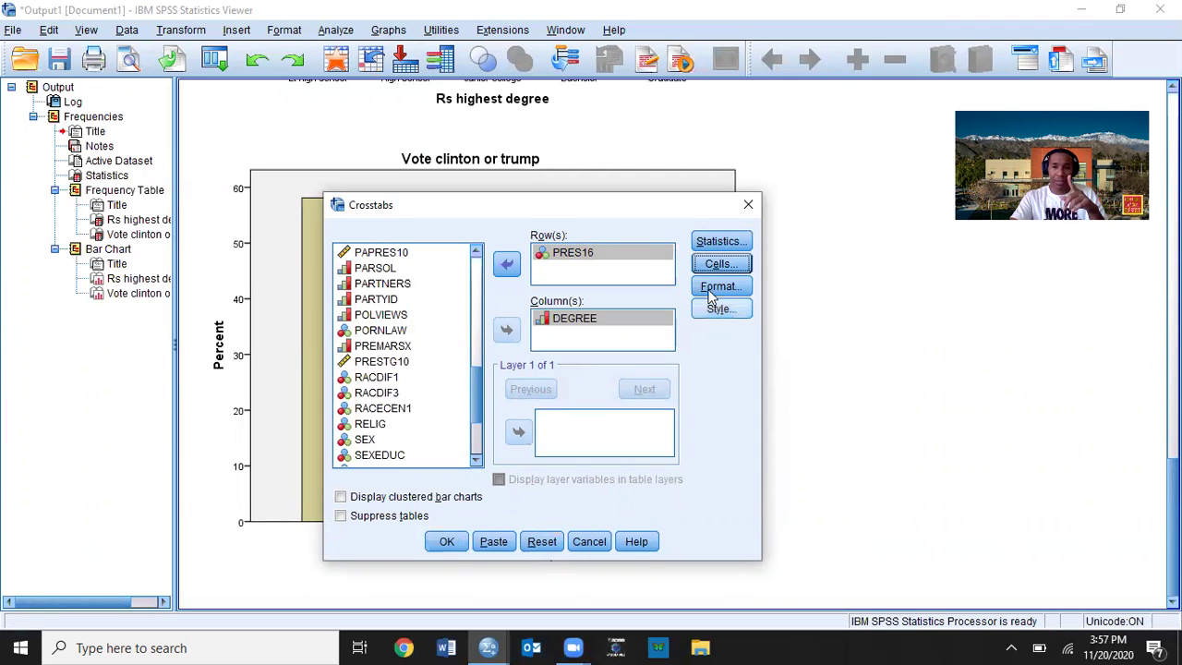
Step: Request the chi-square statistic for the Crosstabs analysis, trying Gamma and clearing it again
left_click(736, 243)
left_click_drag(766, 170, 684, 187)
left_click(633, 221)
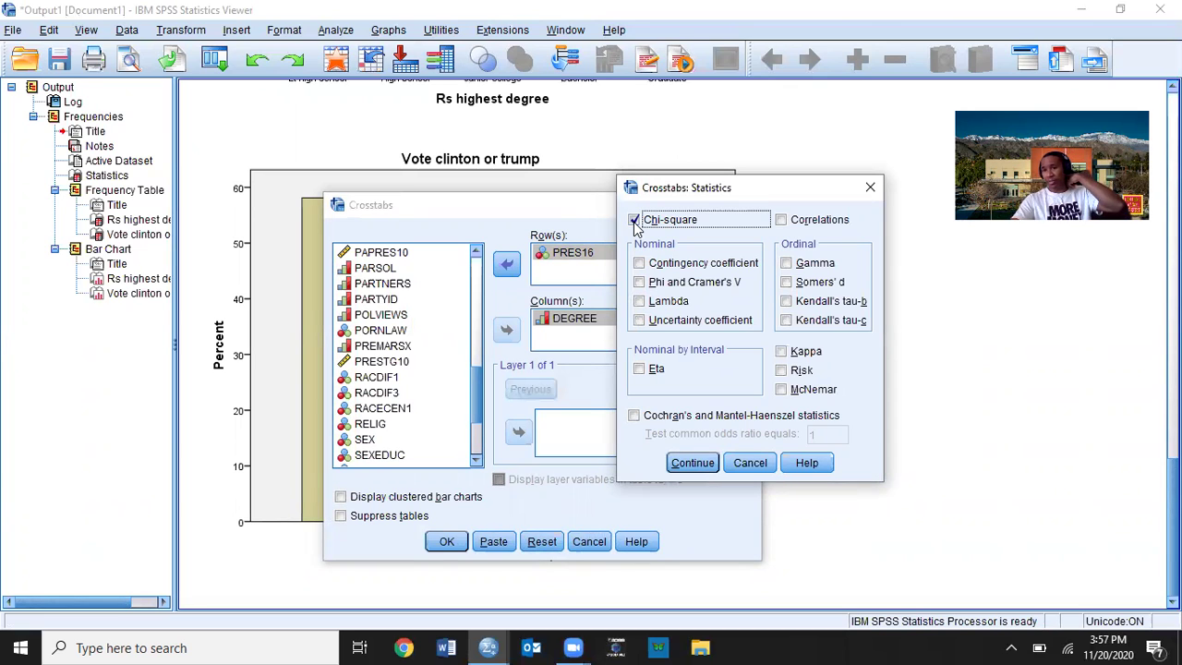
left_click(790, 264)
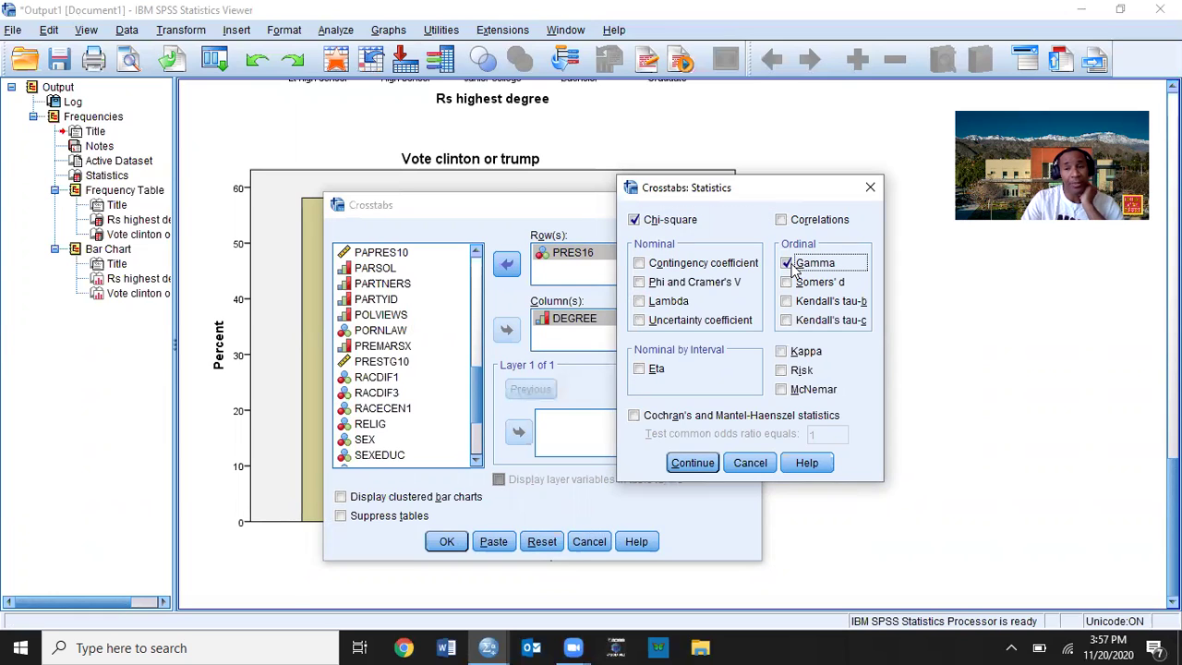
left_click(791, 266)
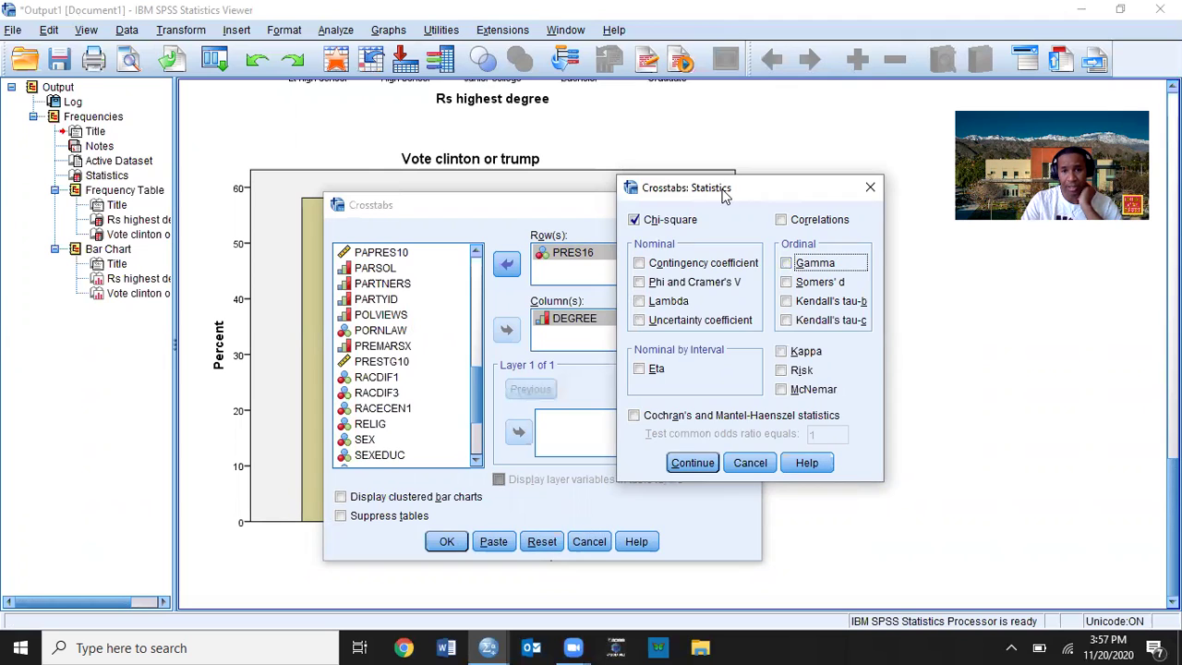
left_click_drag(720, 192, 862, 216)
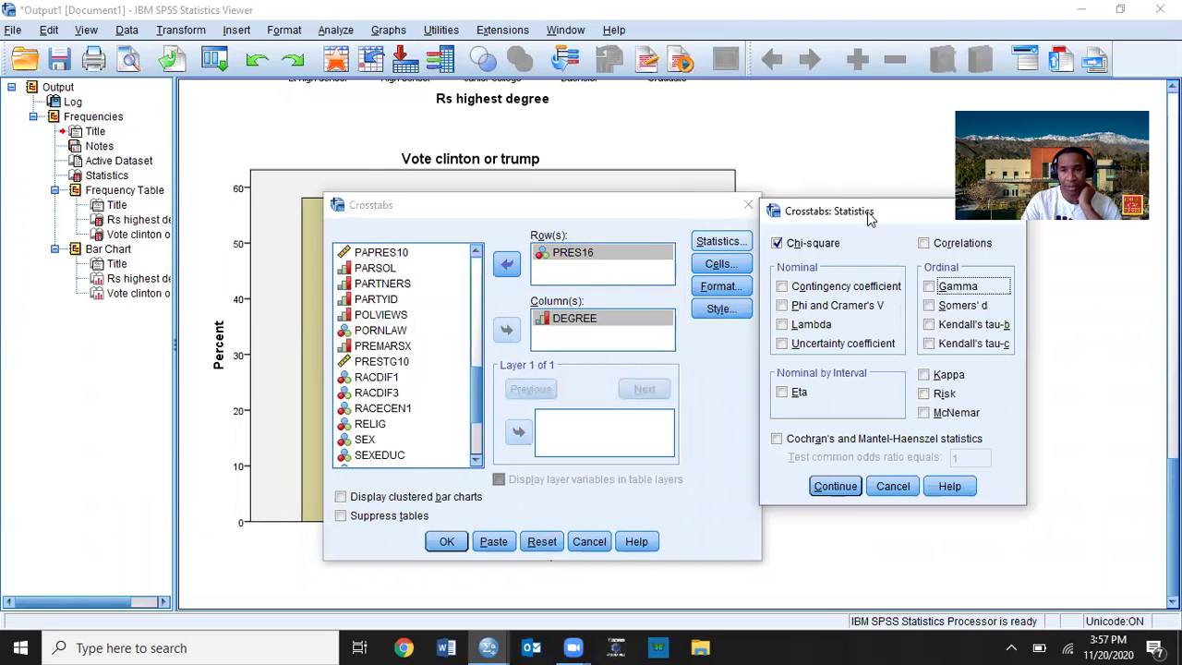
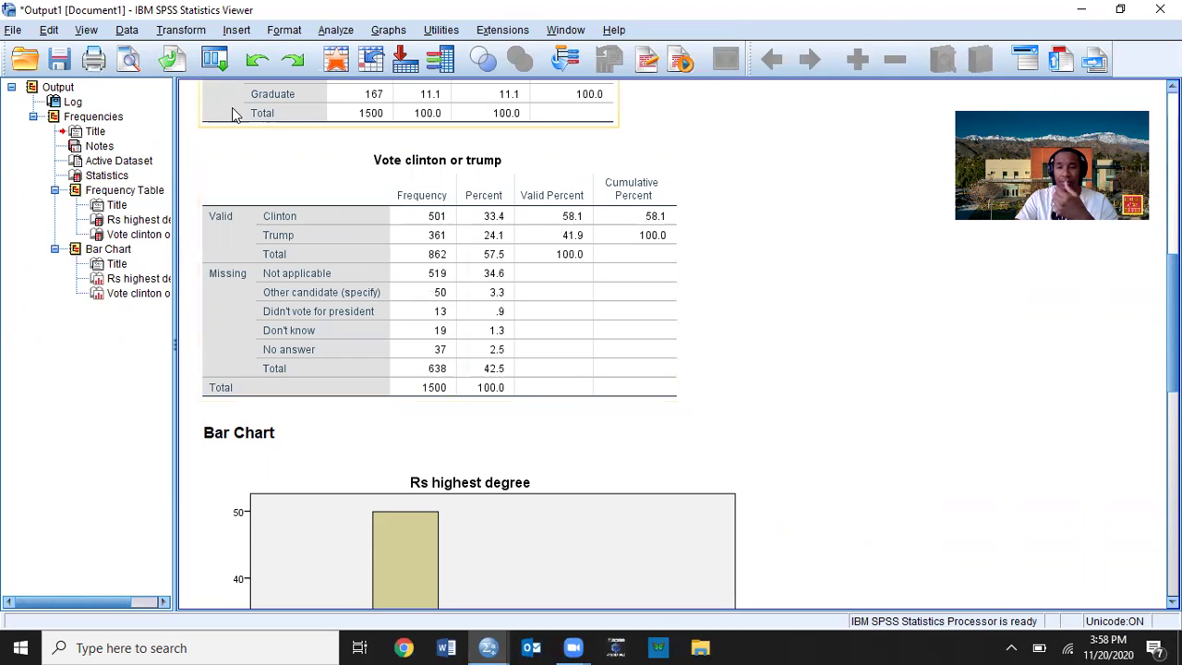
Step: Start a new Crosstabs analysis with variables displayed by name and DEGREE as the column variable
scroll(768, 349, "down", 10)
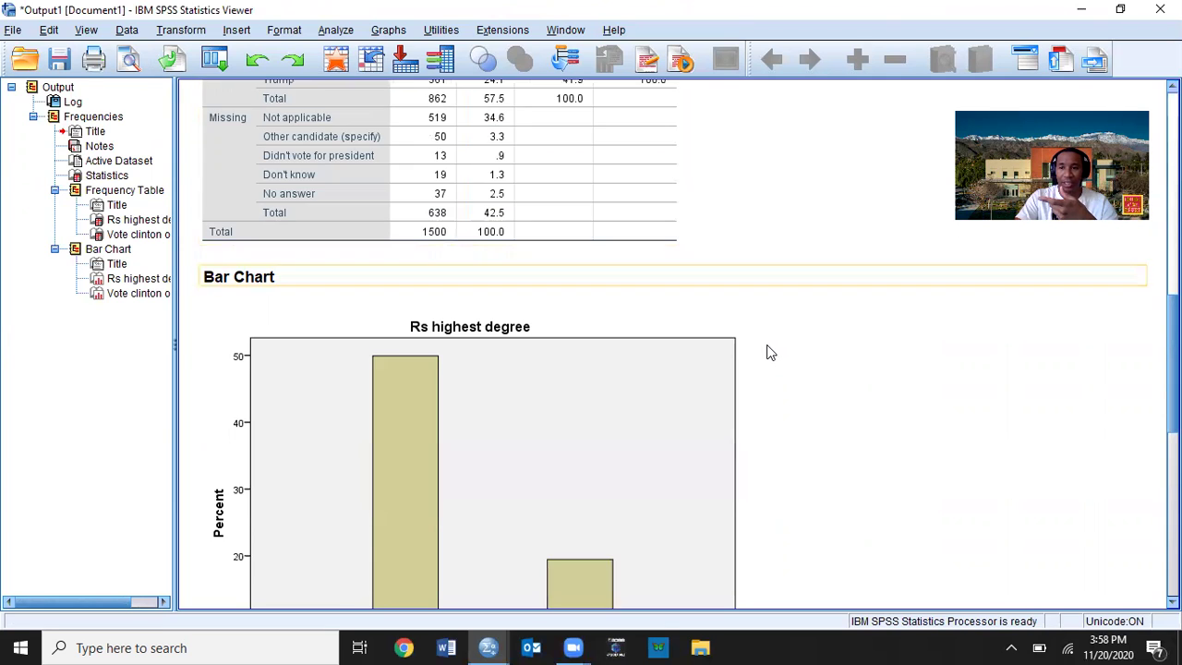
scroll(769, 348, "down", 2)
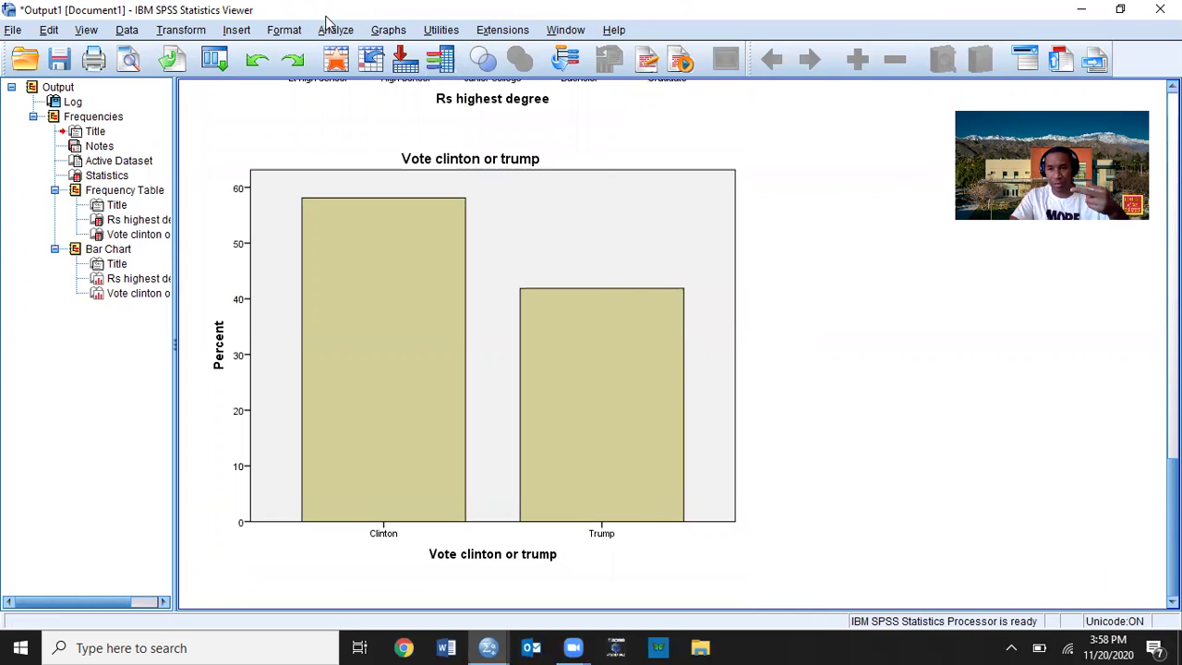
left_click(335, 29)
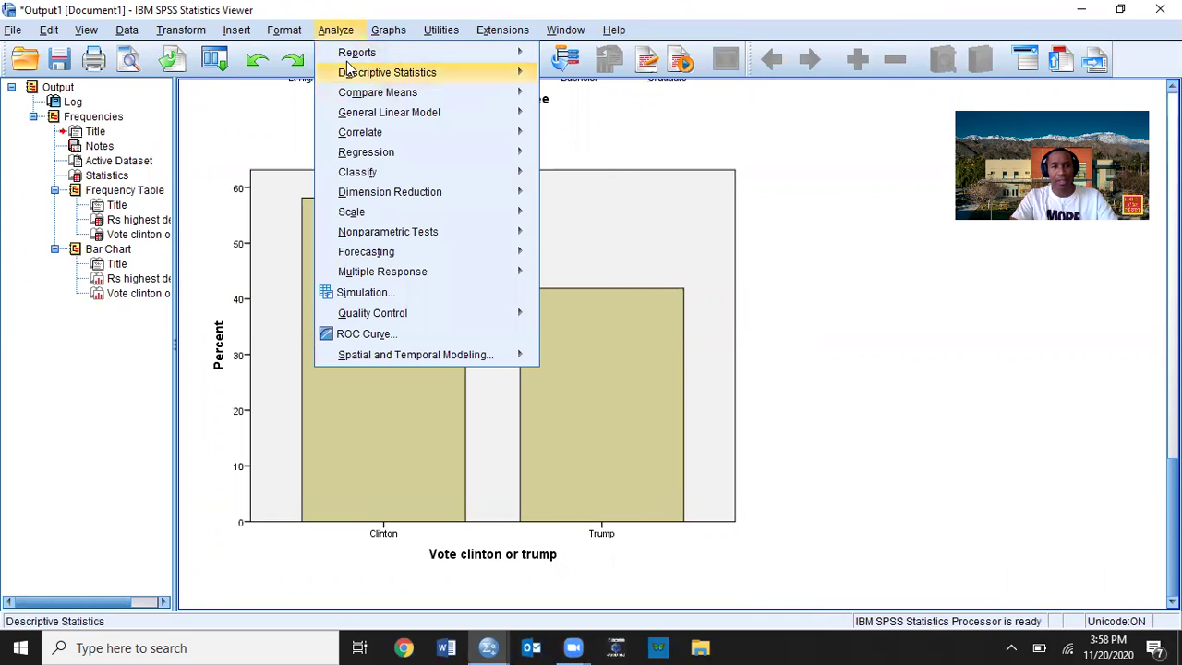
mouse_move(348, 66)
left_click(586, 140)
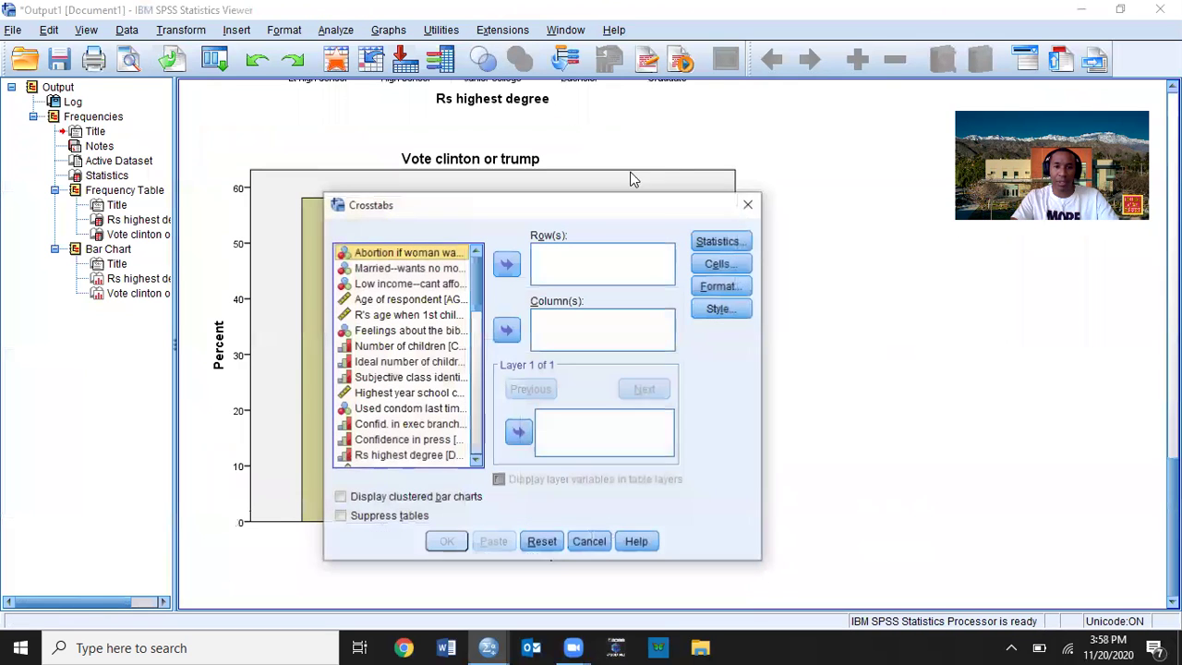
left_click(418, 361)
right_click(418, 361)
left_click(420, 380)
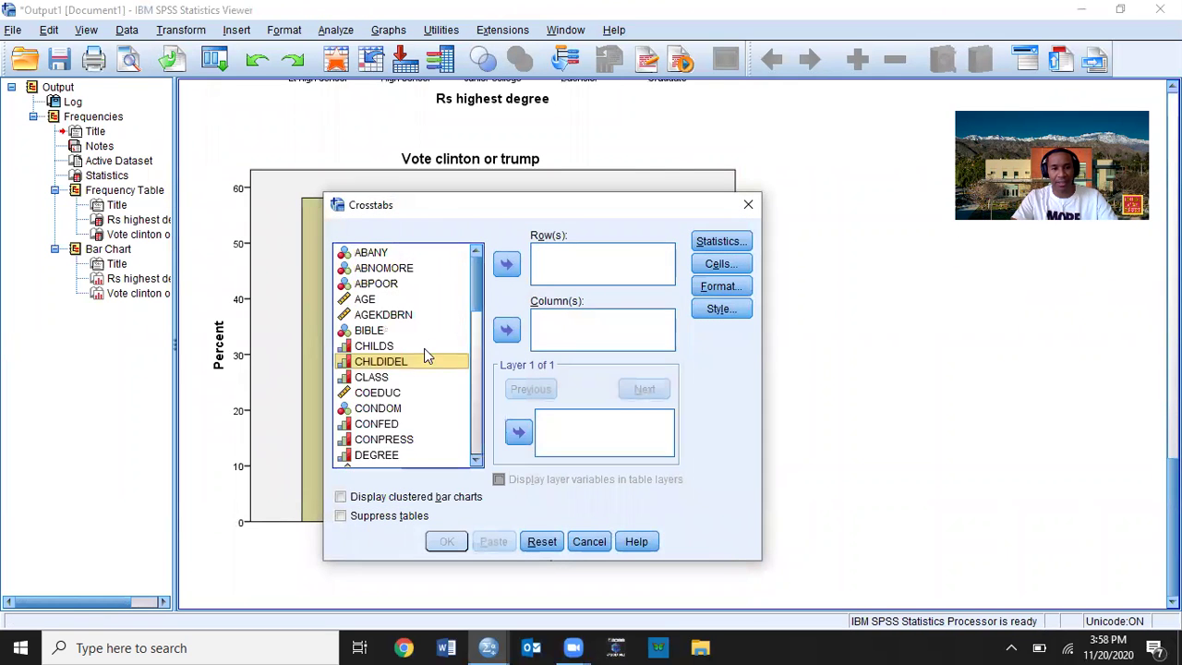
scroll(397, 370, "down", 1)
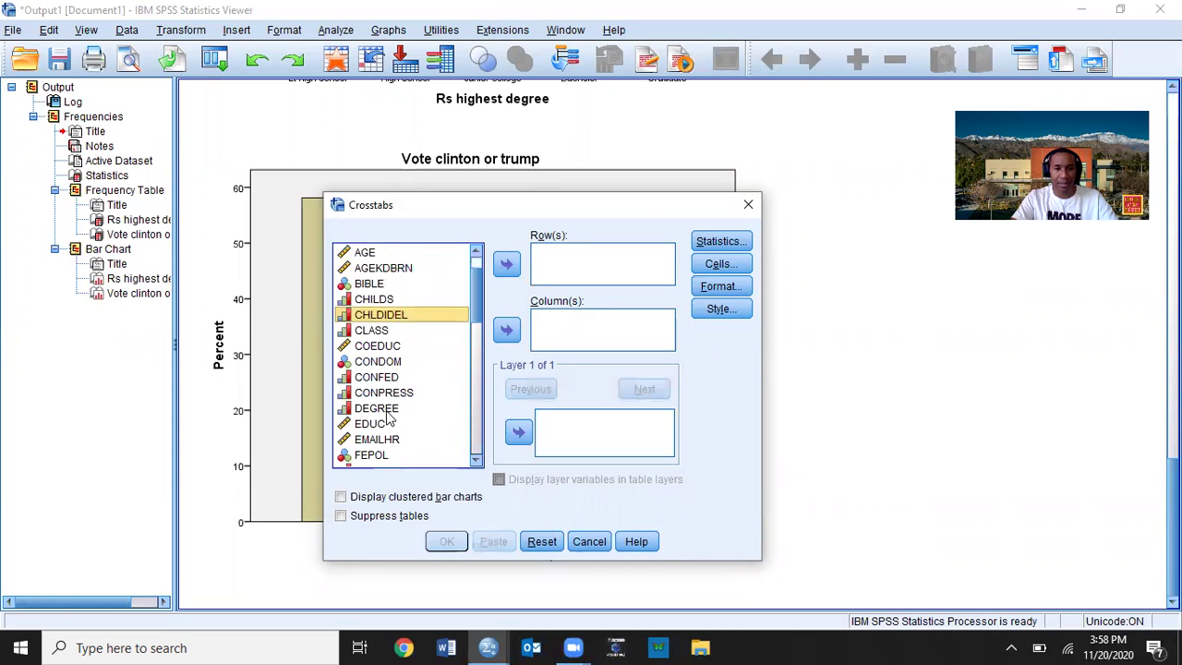
left_click(388, 408)
left_click(506, 328)
Step: Set PRES16 as the row variable of the new Crosstabs analysis, crossed with DEGREE
scroll(411, 356, "down", 12)
scroll(406, 346, "up", 1)
scroll(402, 342, "up", 2)
left_click(386, 362)
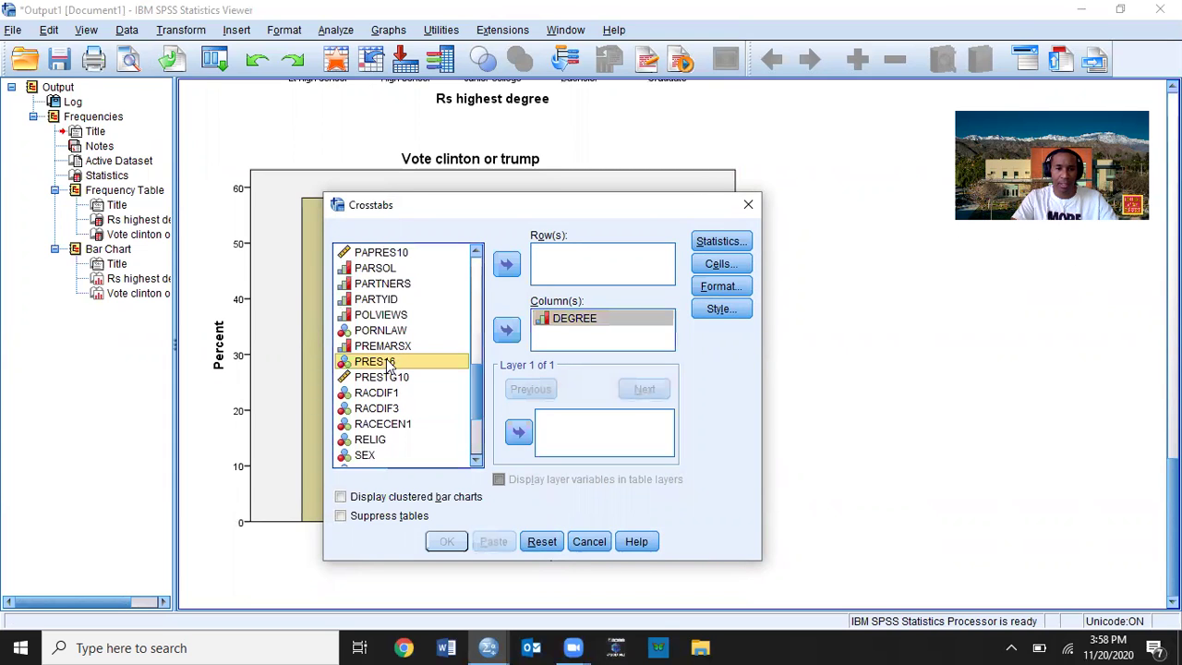
left_click(507, 265)
Step: Add column percentages to the observed counts in the cell display of the PRES16 by DEGREE crosstab
left_click(719, 264)
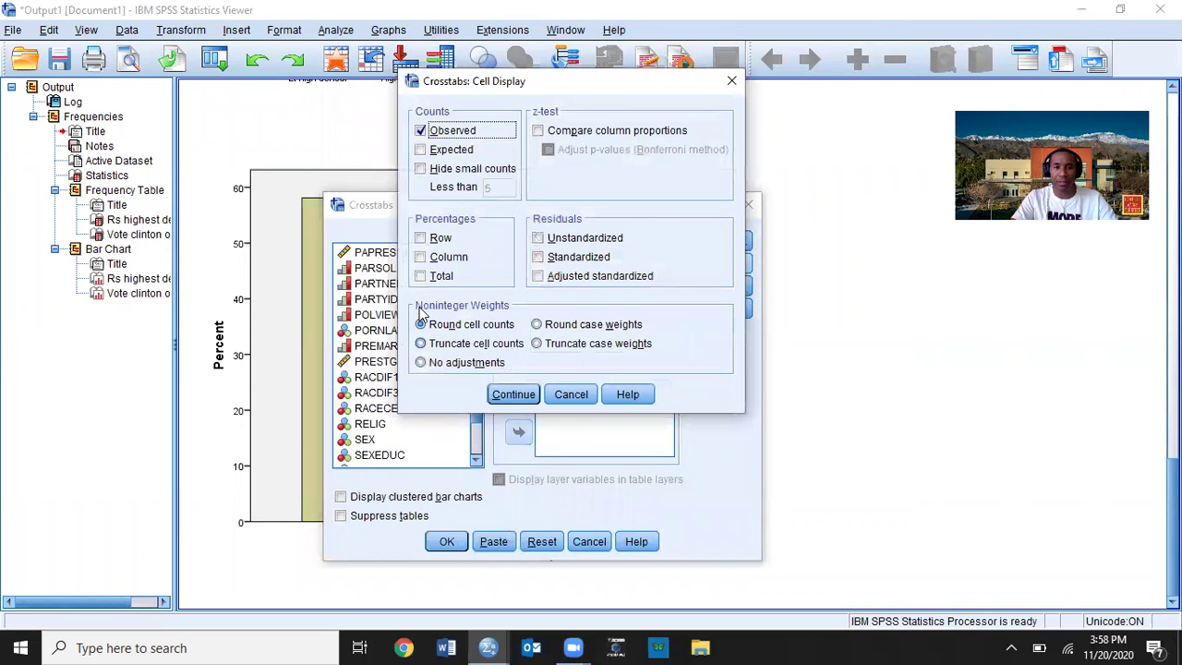
left_click(421, 257)
left_click(514, 393)
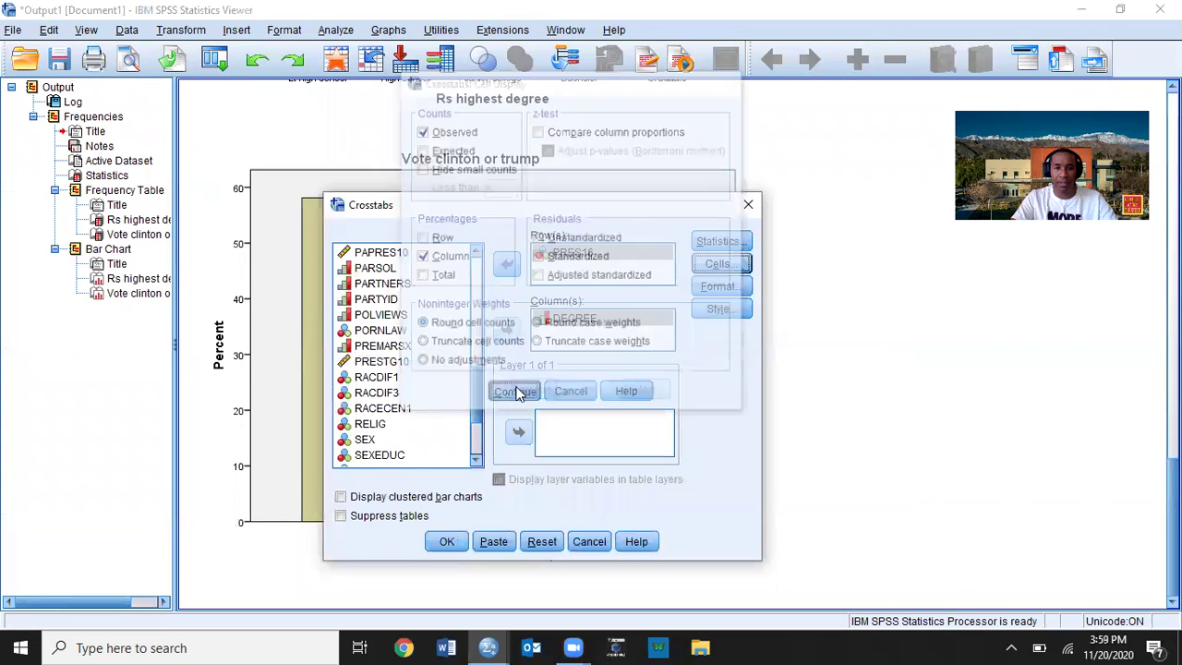
Step: Request the Chi-square and Gamma statistics and run the PRES16 by DEGREE crosstabulation
left_click(704, 245)
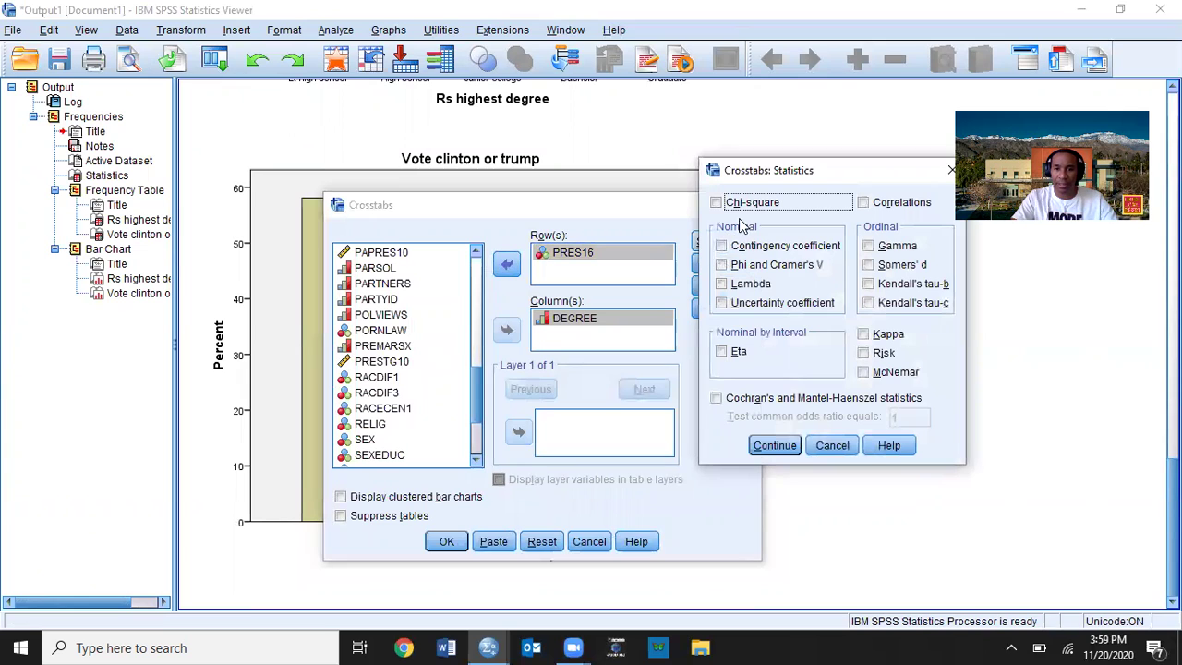
left_click(719, 203)
left_click(871, 246)
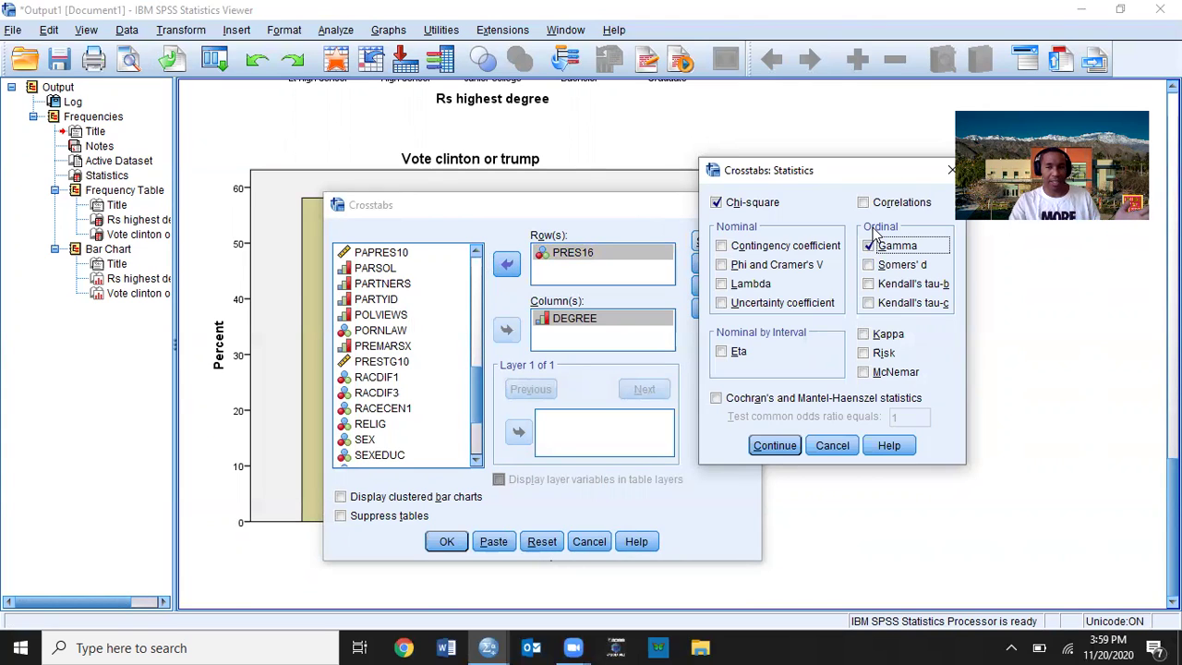
left_click(775, 446)
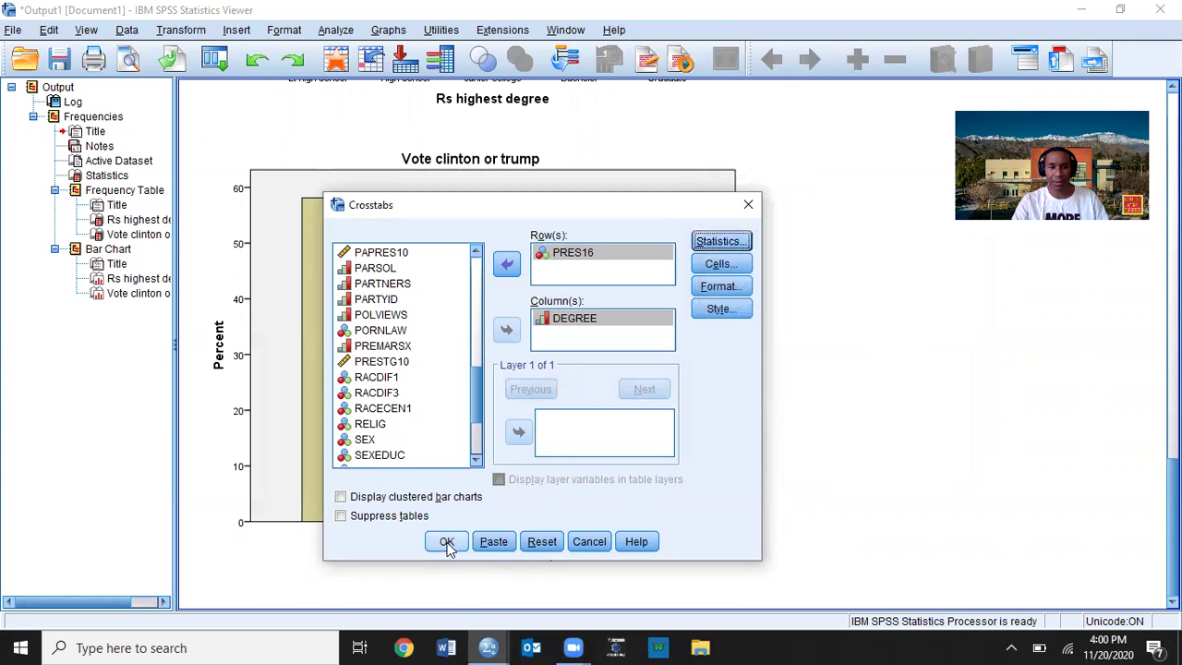
left_click(447, 543)
Step: Examine the crosstabulation of vote by highest degree, its Chi-Square Tests table and the Symmetric Measures table
scroll(774, 373, "up", 3)
scroll(774, 373, "down", 3)
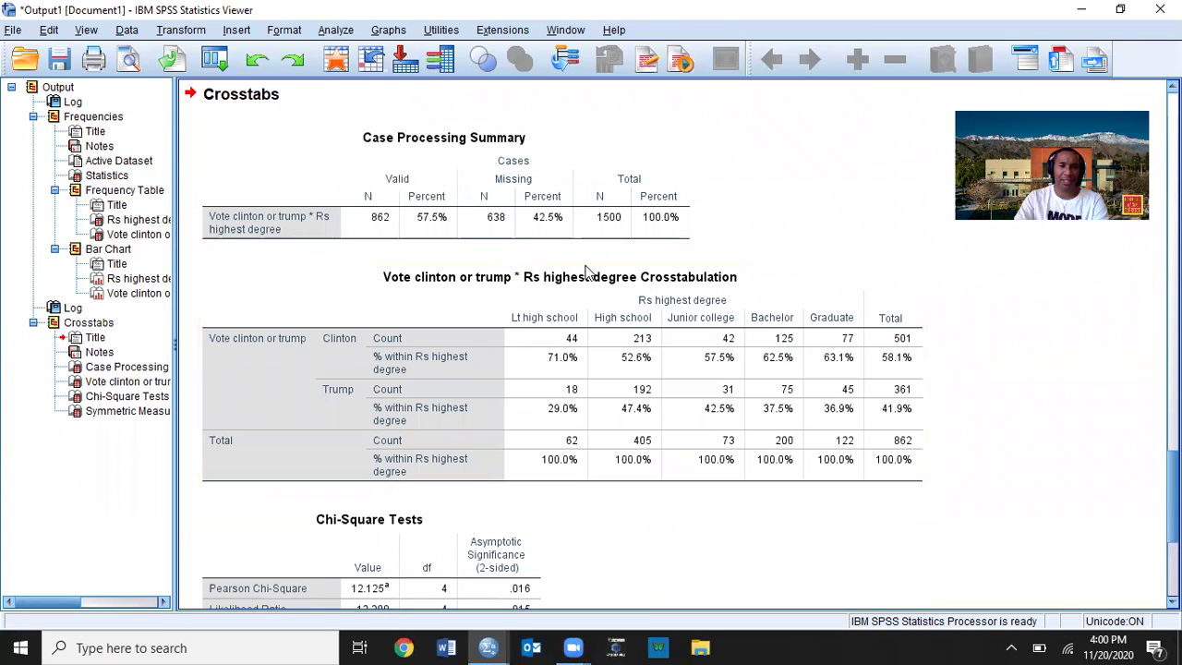
scroll(587, 277, "down", 1)
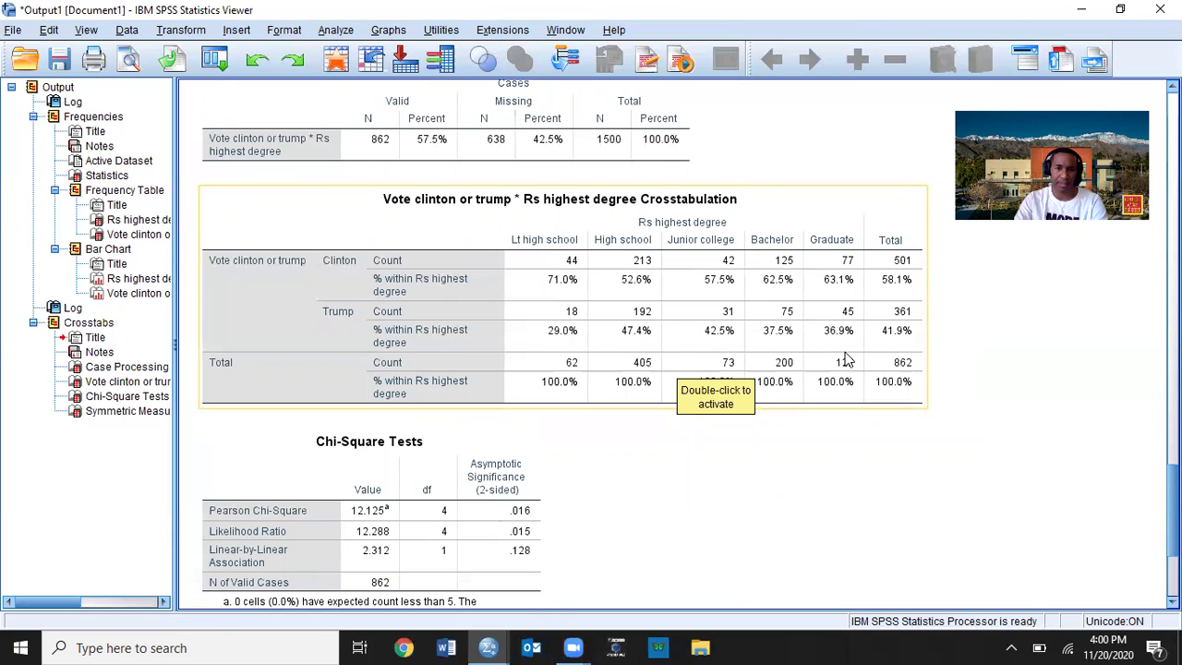
scroll(847, 359, "down", 2)
scroll(847, 359, "down", 4)
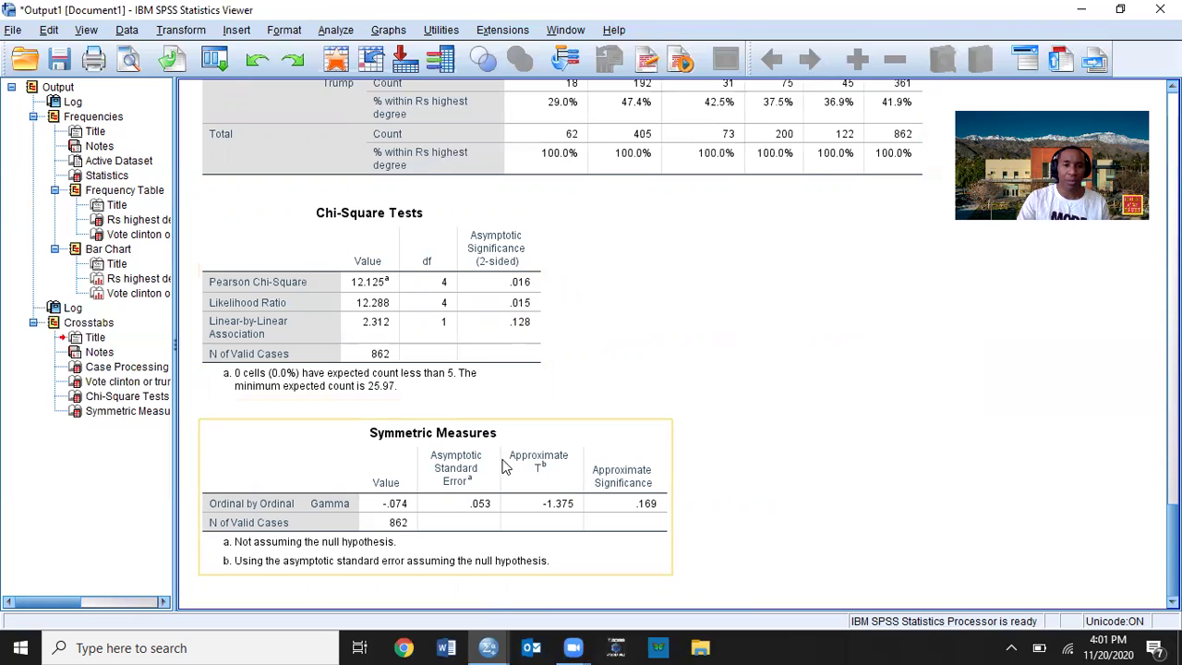
Step: Review the whole output, from the frequency statistics, tables and bar charts through the crosstabulation results
scroll(517, 459, "up", 15)
scroll(512, 456, "up", 10)
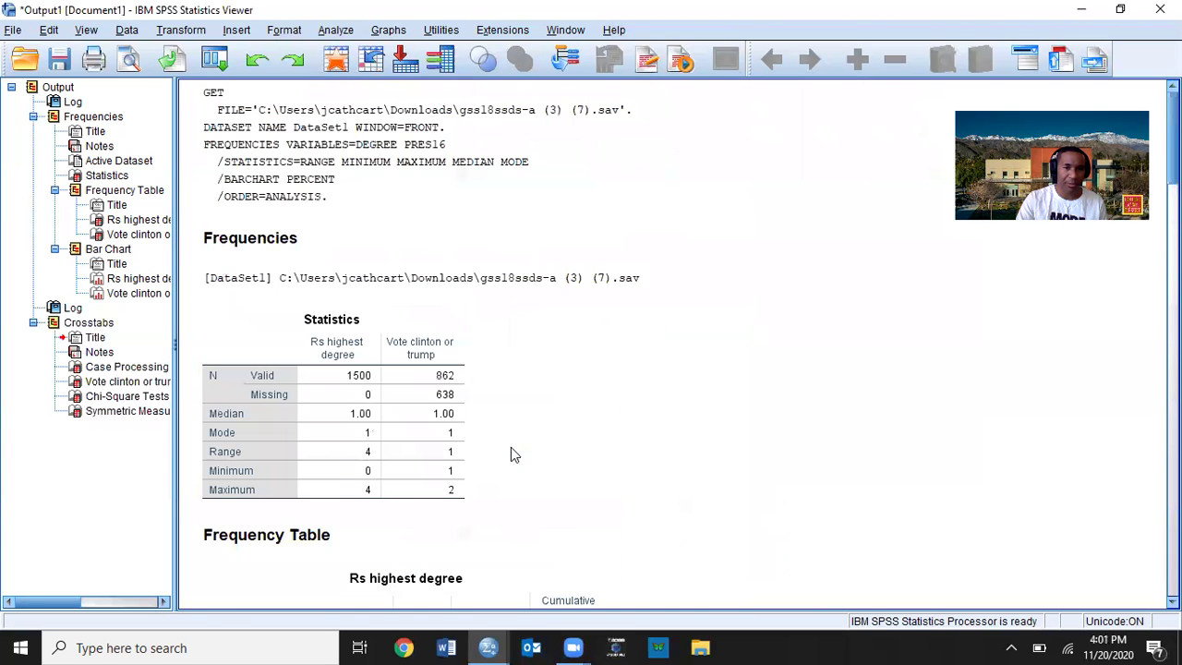
scroll(522, 439, "down", 1)
scroll(508, 360, "down", 2)
scroll(526, 369, "down", 15)
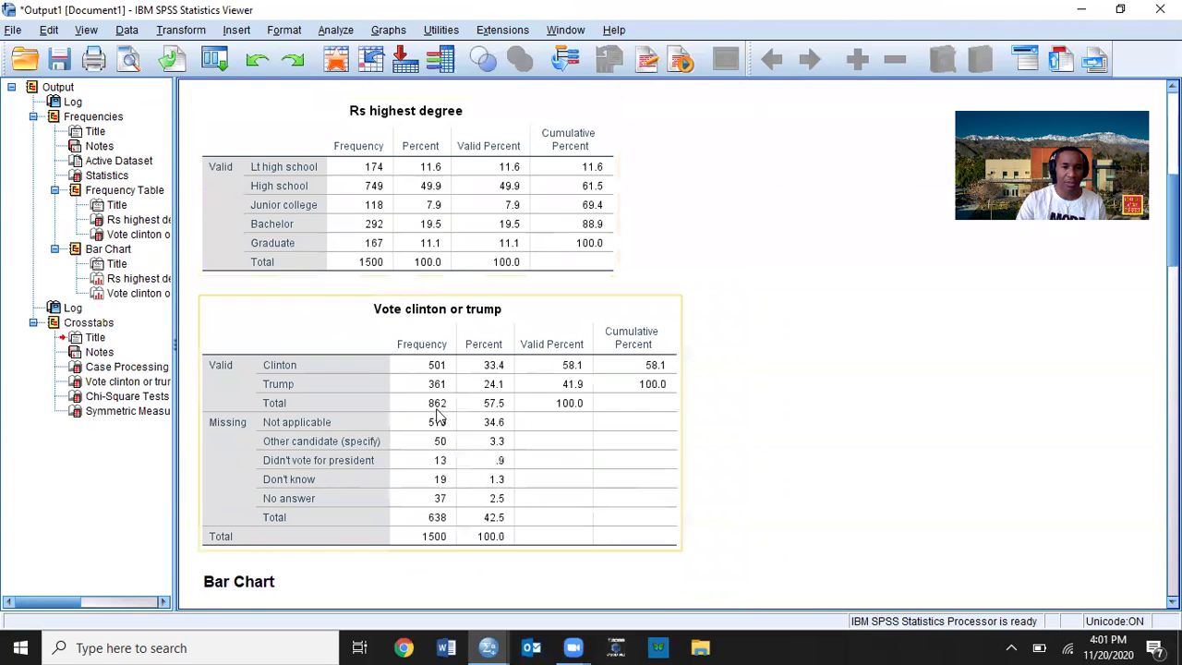
scroll(512, 388, "down", 5)
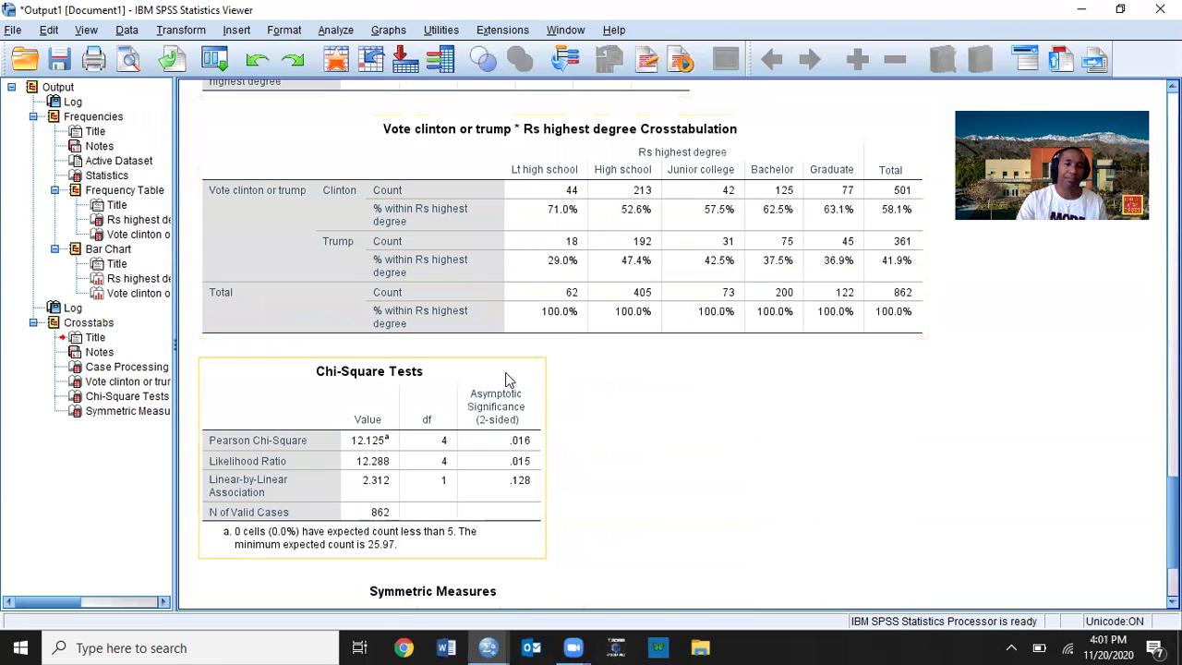
scroll(508, 374, "down", 4)
scroll(508, 374, "up", 12)
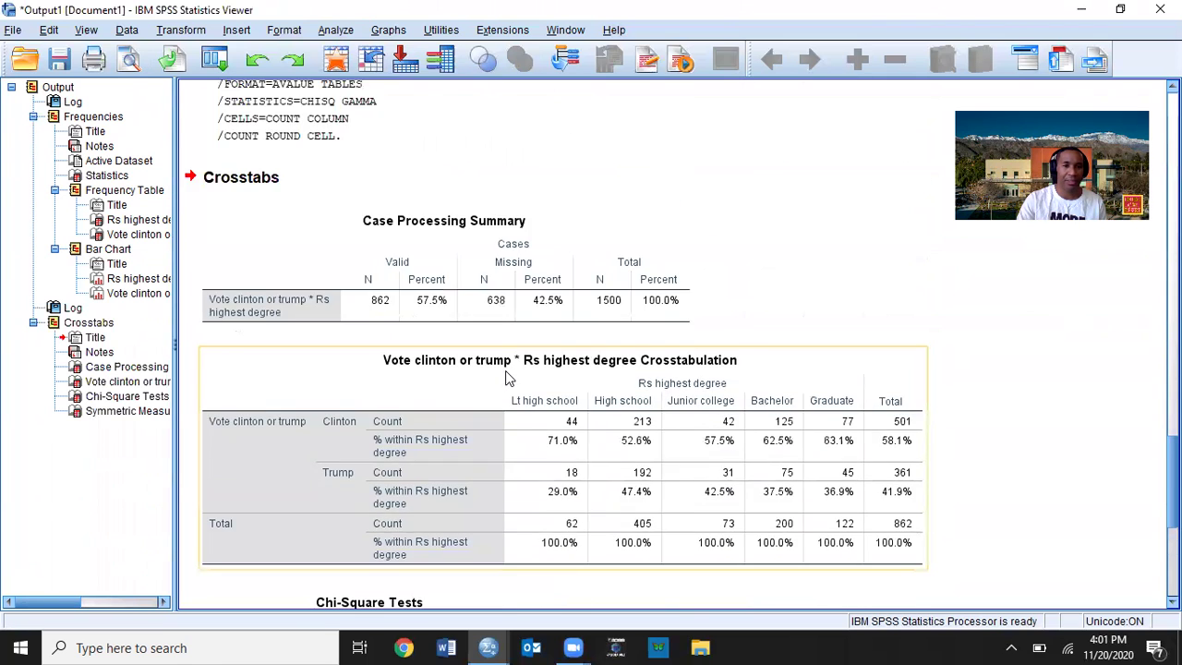
scroll(531, 474, "up", 8)
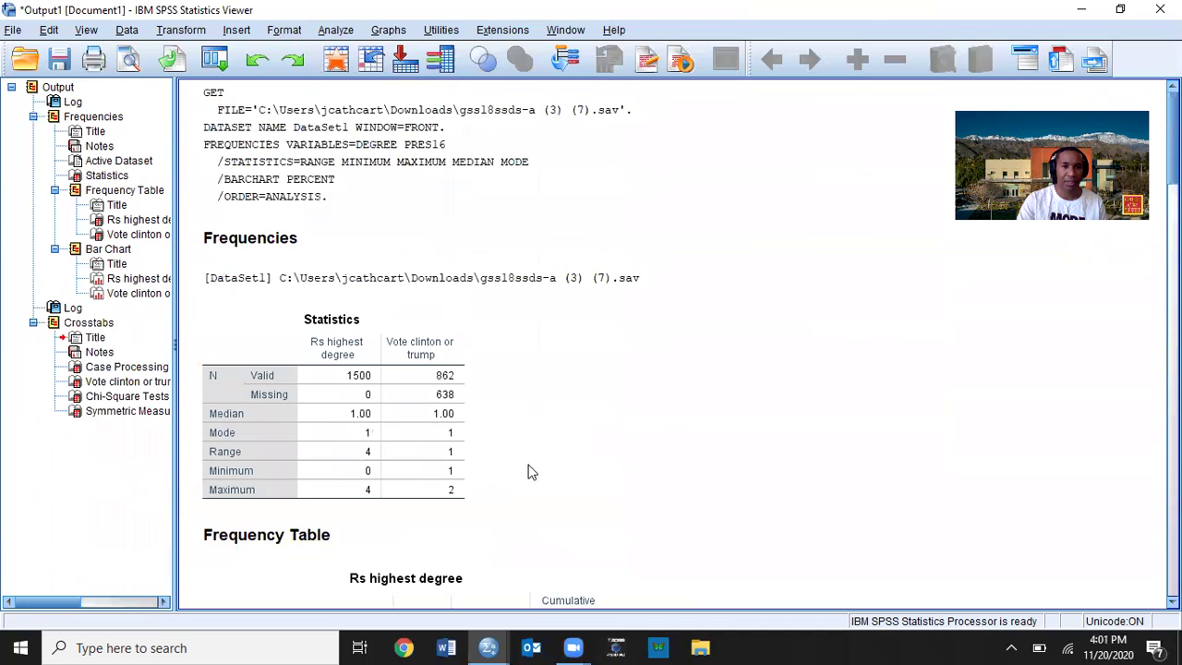
scroll(535, 327, "down", 20)
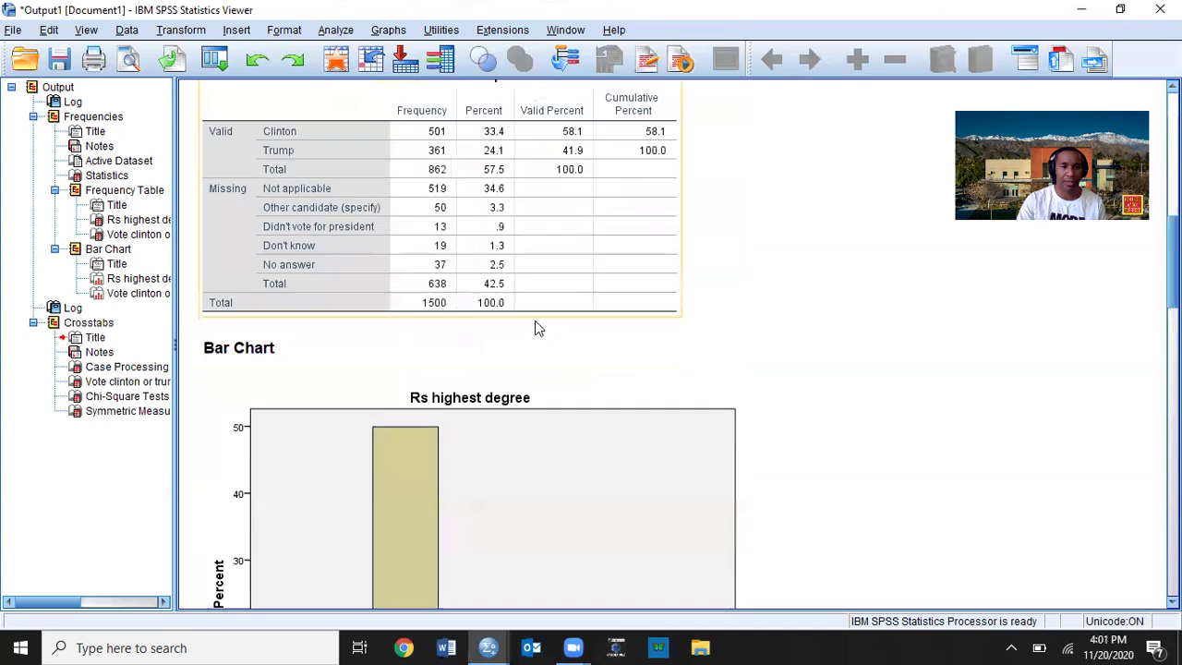